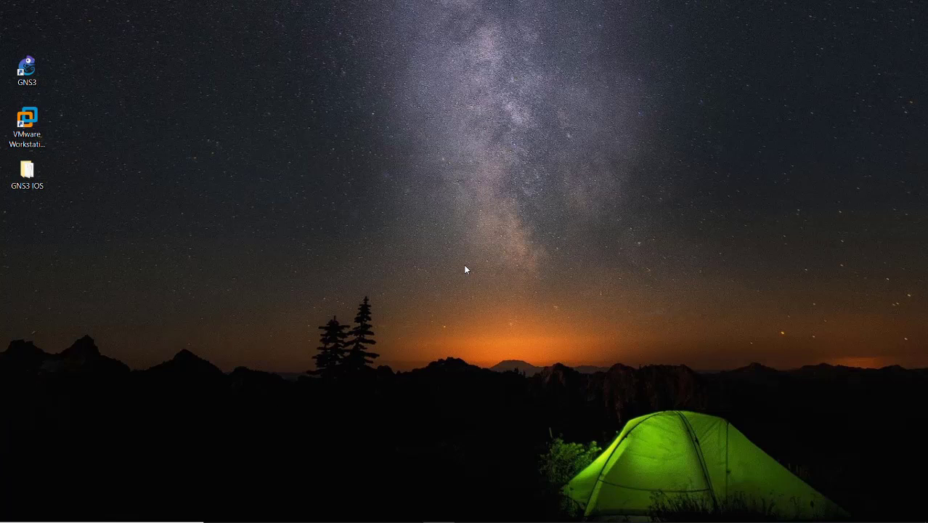
- Launch GNS3 from its desktop icon, leaving the empty workspace with no project
double_click(29, 76)
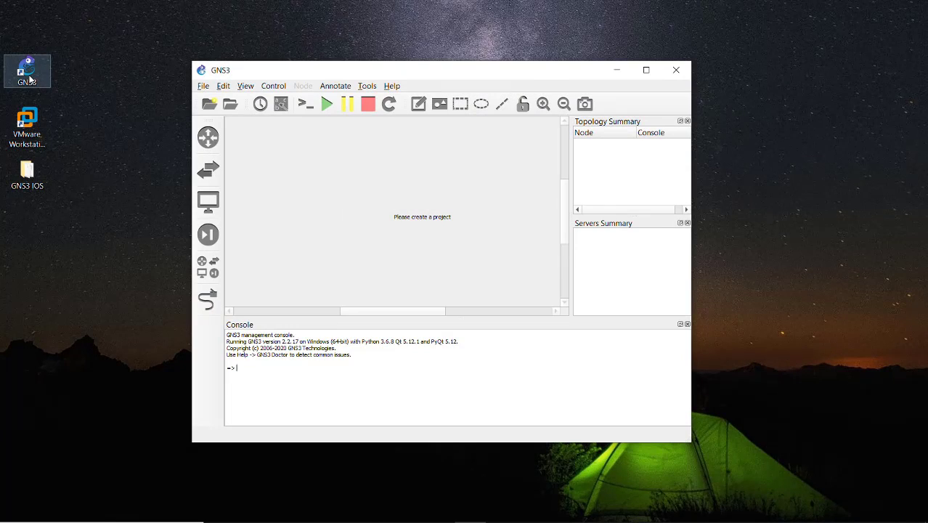
left_click(81, 80)
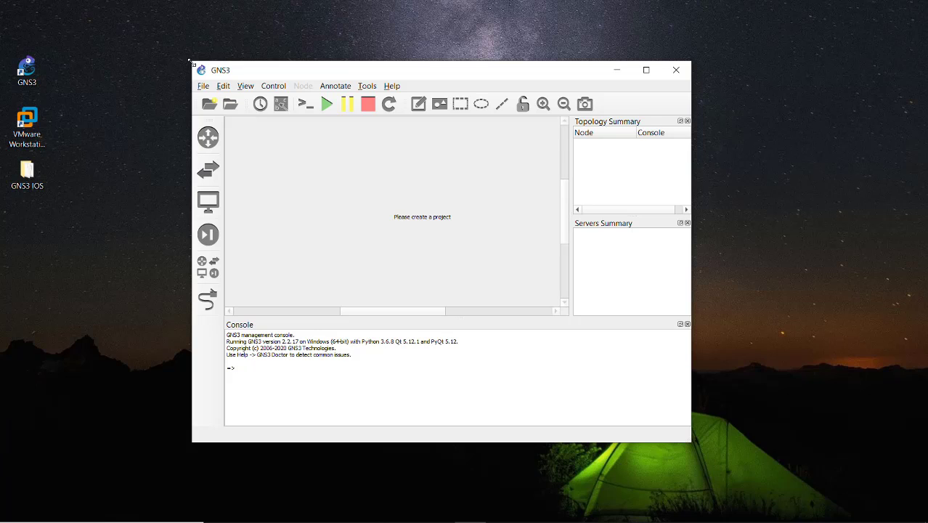
- Open the GNS3 IOS desktop folder and select all nine router .bin images
double_click(29, 174)
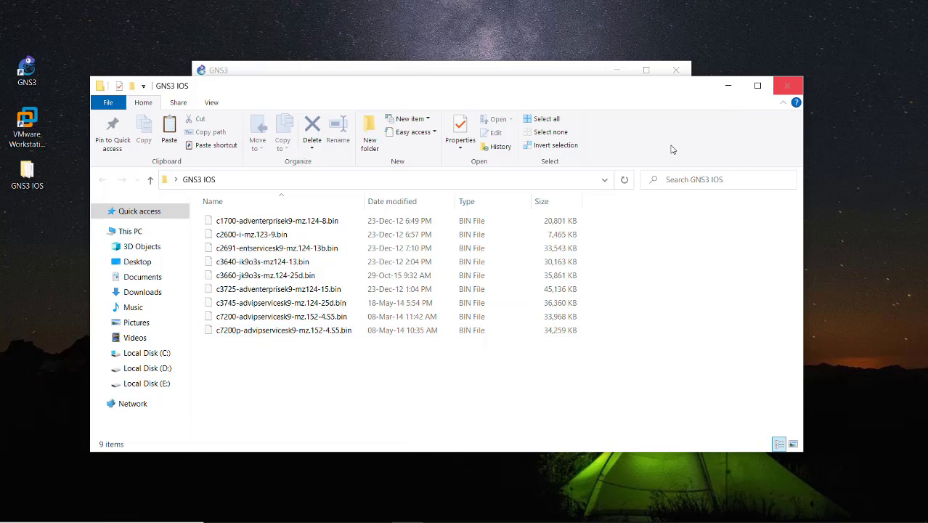
left_click_drag(276, 371, 353, 195)
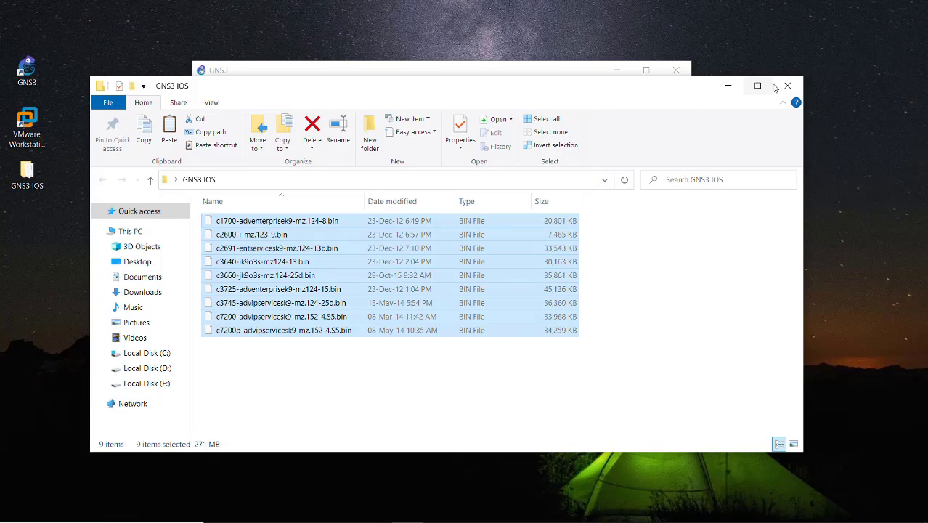
- Close the IOS images folder, dismiss the new project dialog, and bring GNS3 forward
left_click(785, 88)
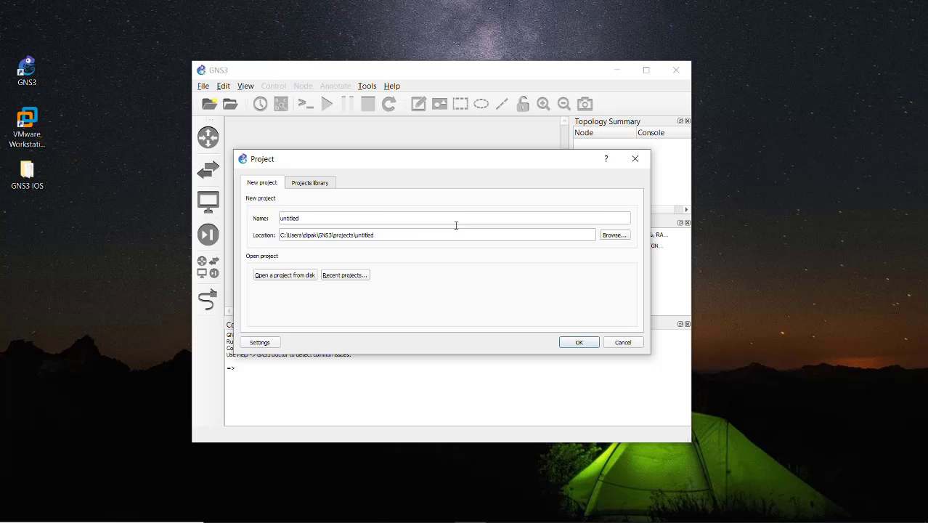
left_click(634, 158)
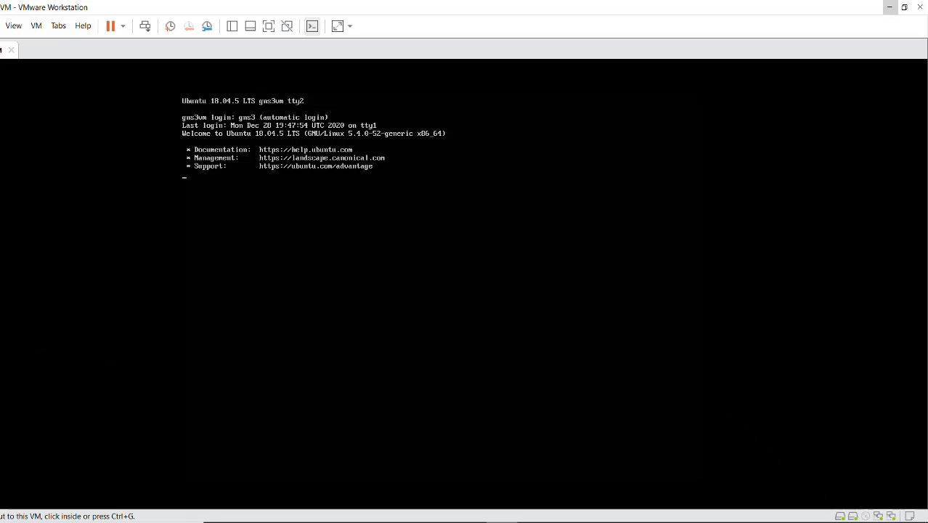
left_click_drag(581, 7, 512, 39)
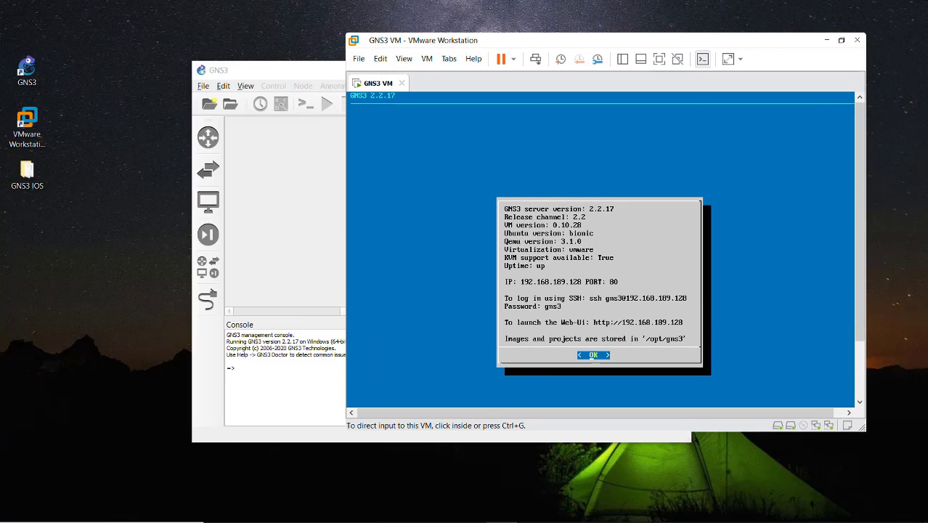
key("alt+Tab")
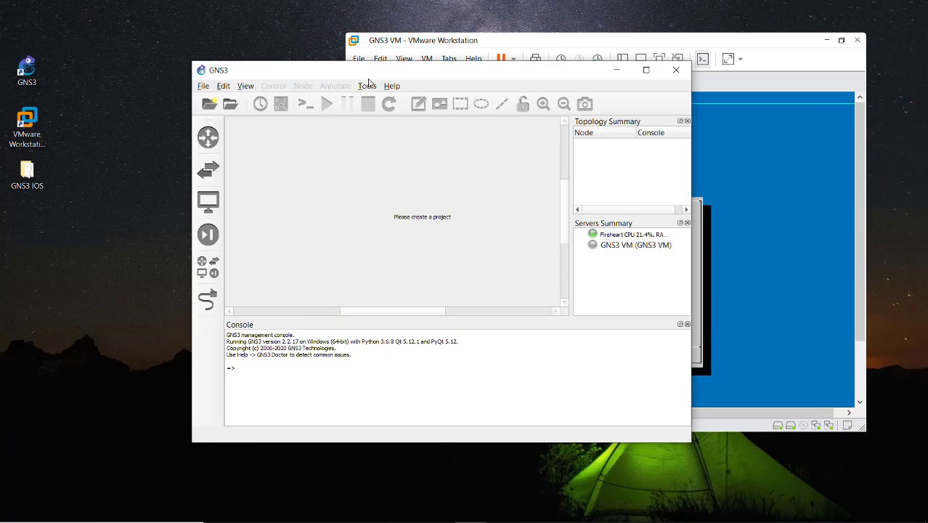
- Check that the GNS3 VM server entry is running, then minimize VMware Workstation
left_click_drag(367, 73, 205, 21)
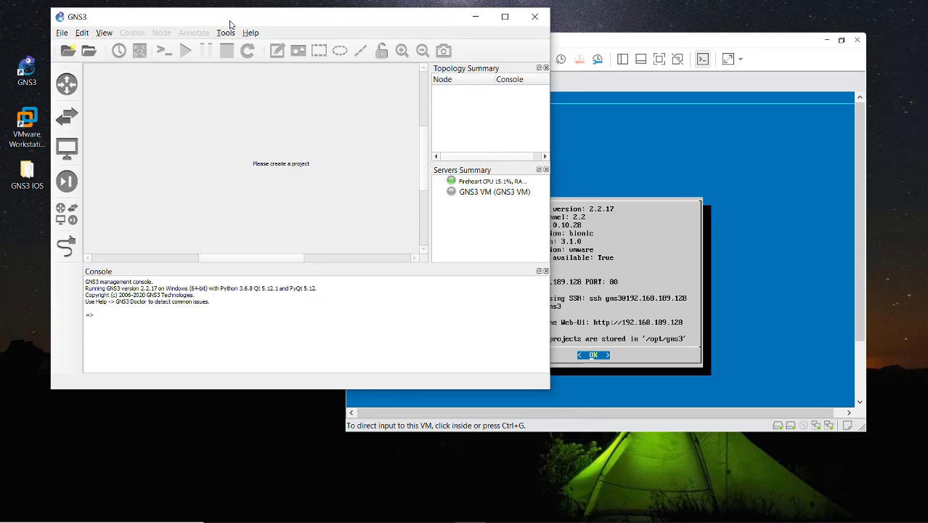
left_click(485, 193)
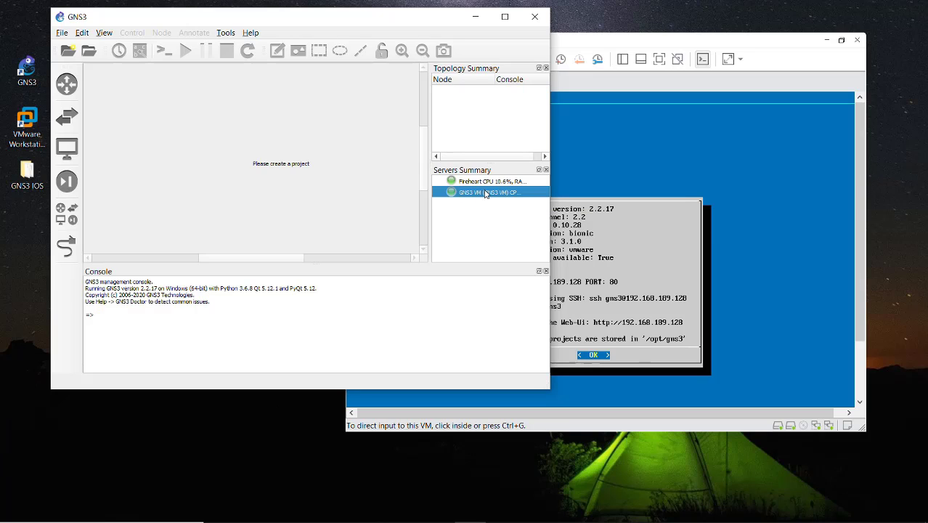
left_click(618, 48)
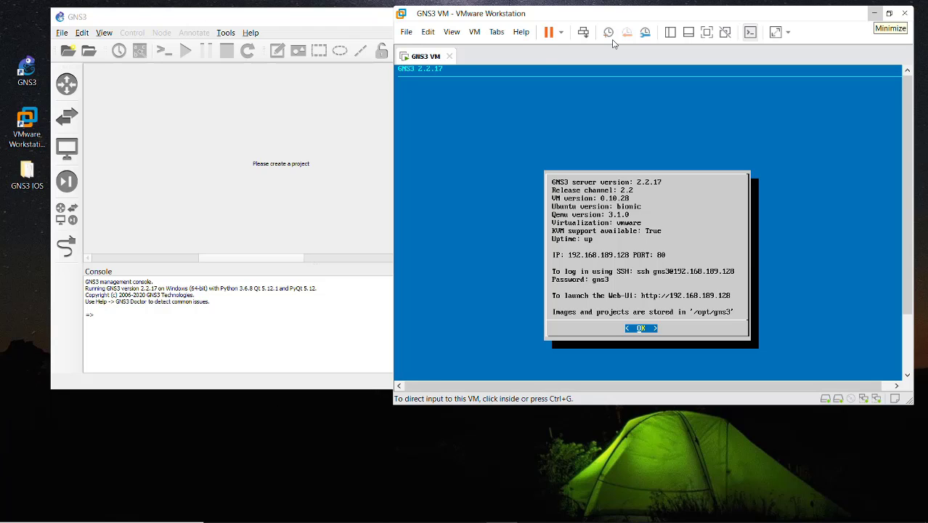
left_click(874, 13)
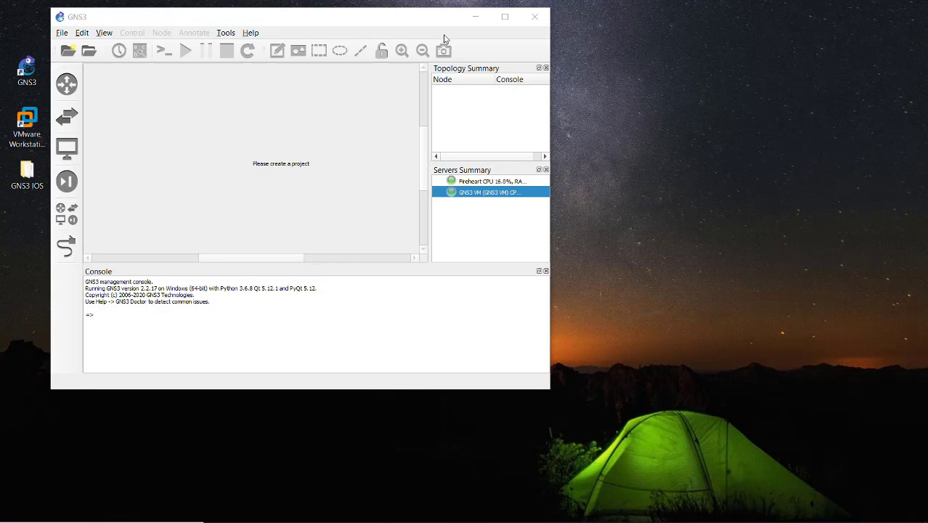
- Center GNS3 and open Edit > Preferences at Dynamips > IOS routers, showing no templates
left_click_drag(401, 20, 593, 18)
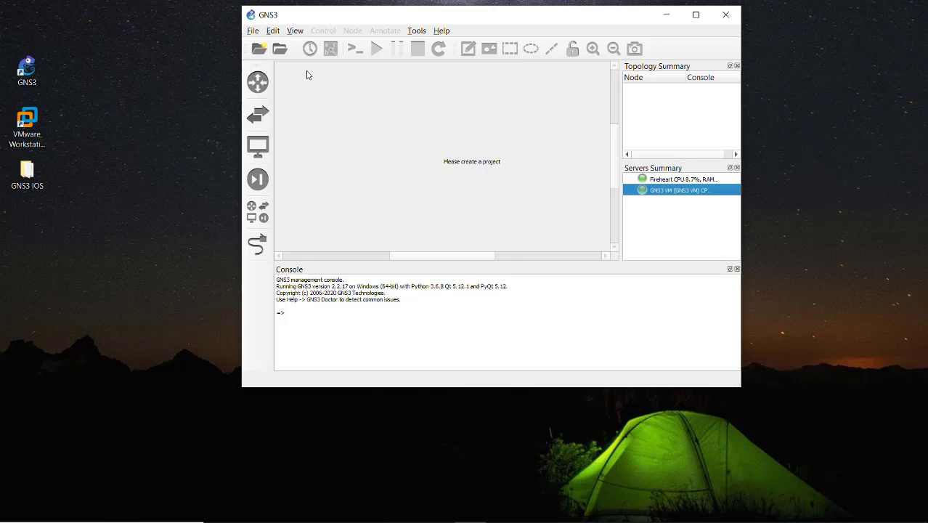
left_click(274, 32)
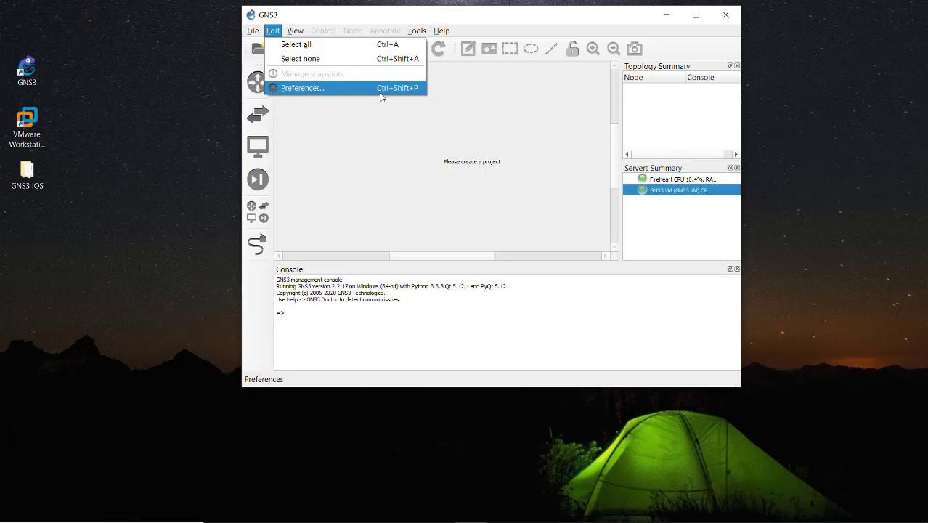
left_click(324, 94)
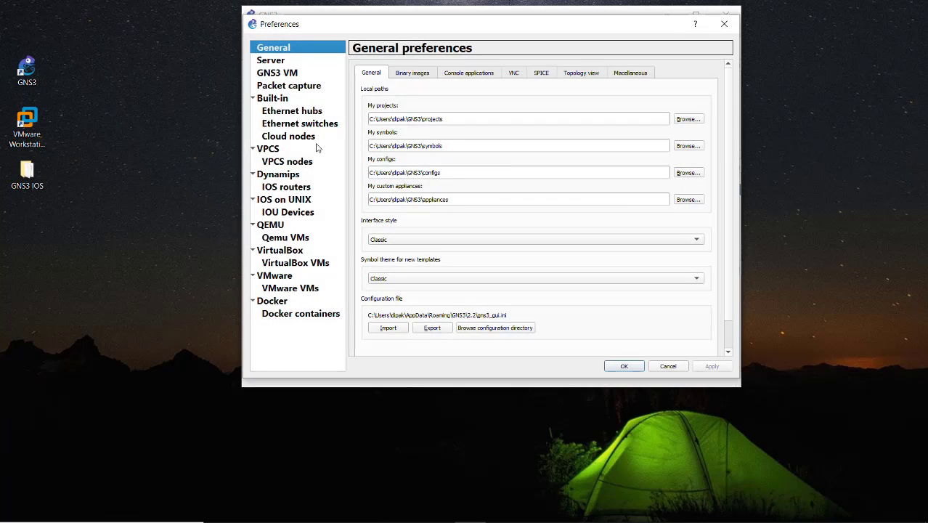
left_click(294, 177)
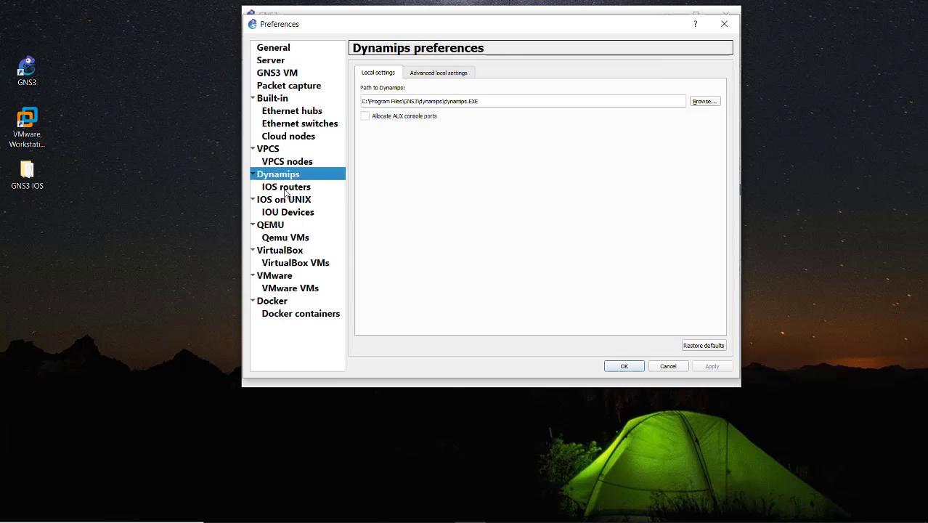
left_click(285, 190)
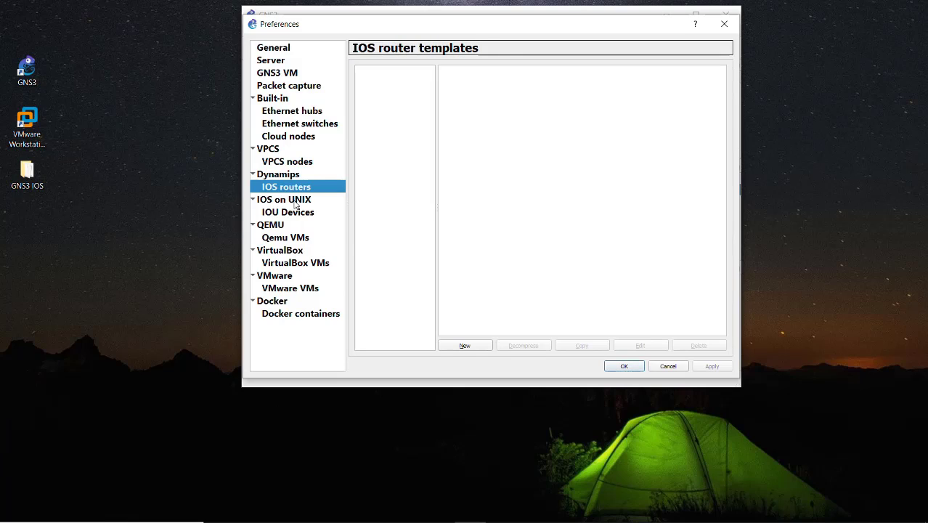
- Create a new IOS router template running on the GNS3 VM and browse for its image
left_click(478, 352)
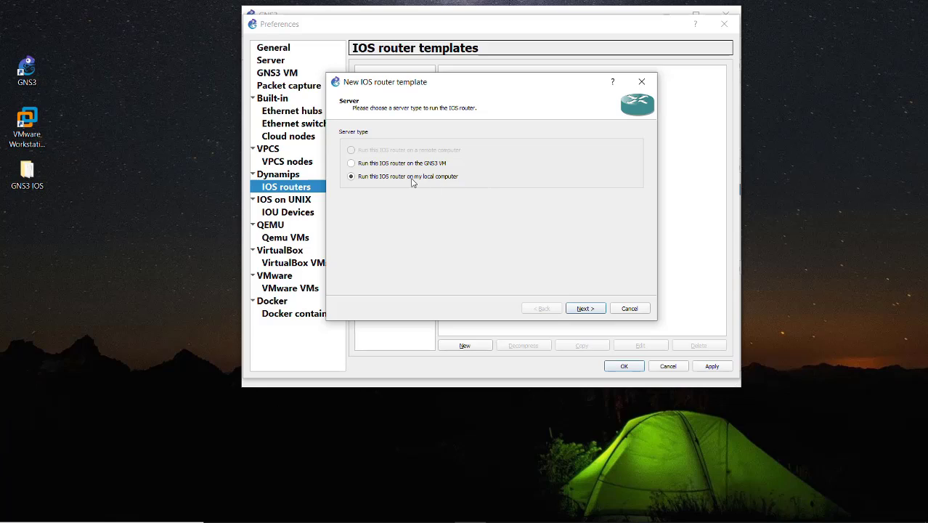
left_click(361, 166)
left_click(585, 308)
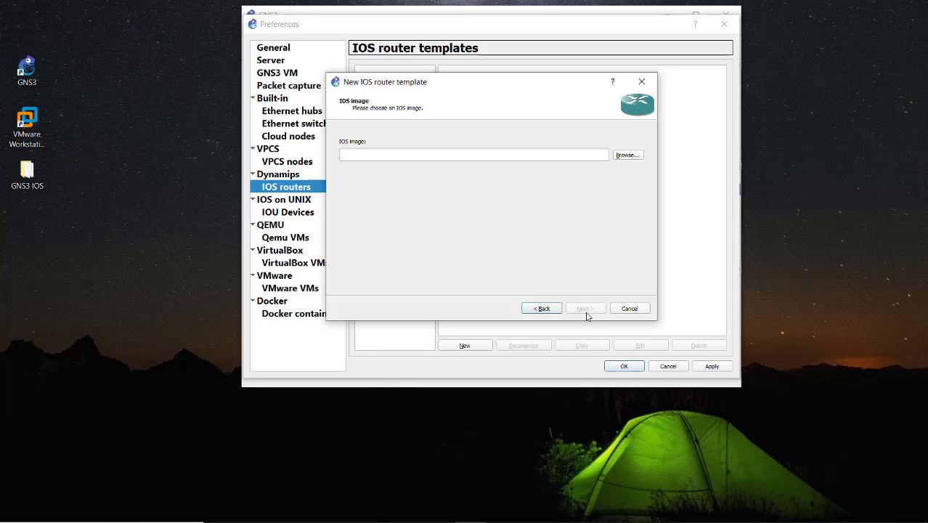
left_click(440, 155)
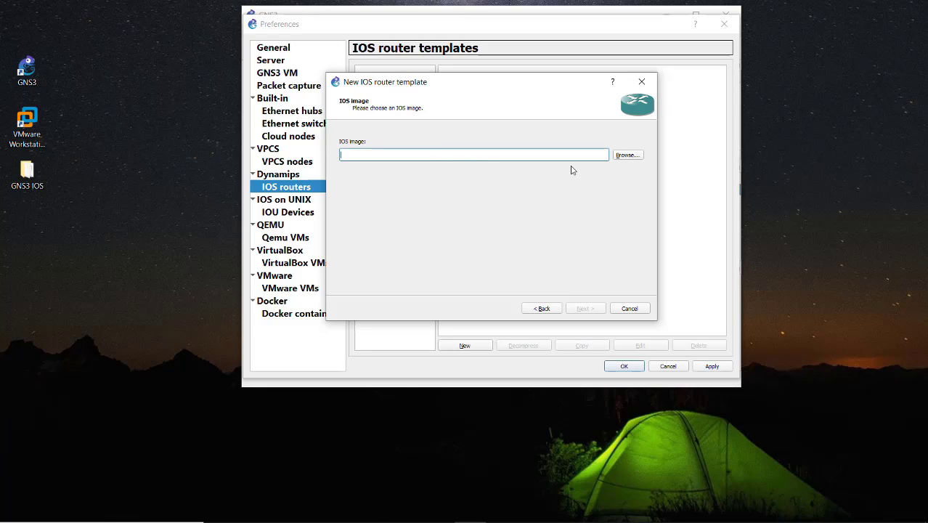
left_click(624, 156)
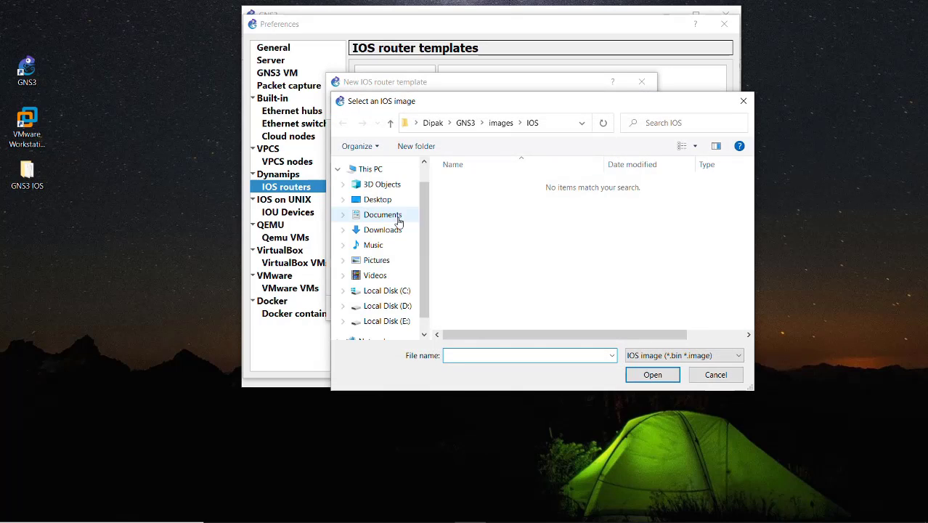
- Load c7200-advipservicesk9-mz.152-4.S5.bin from Desktop > GNS3 IOS and agree to decompress it
left_click(390, 202)
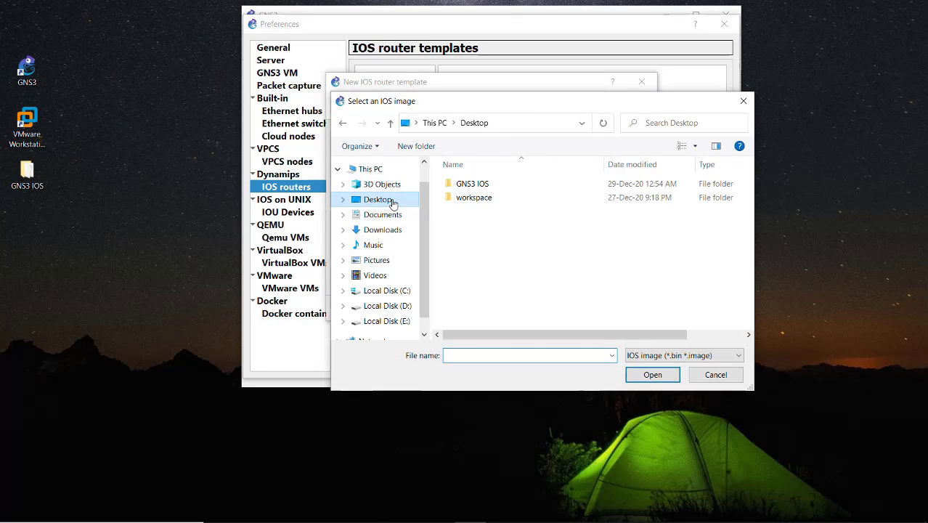
double_click(477, 185)
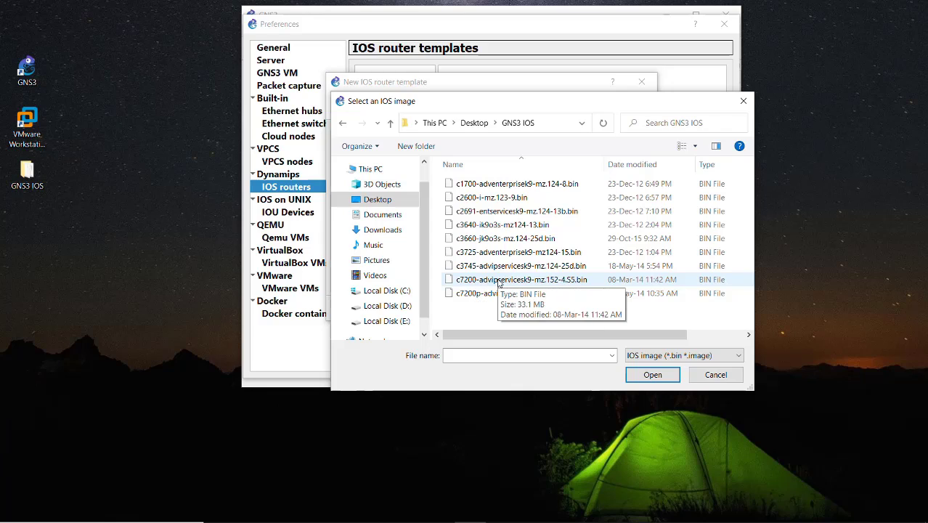
left_click(498, 283)
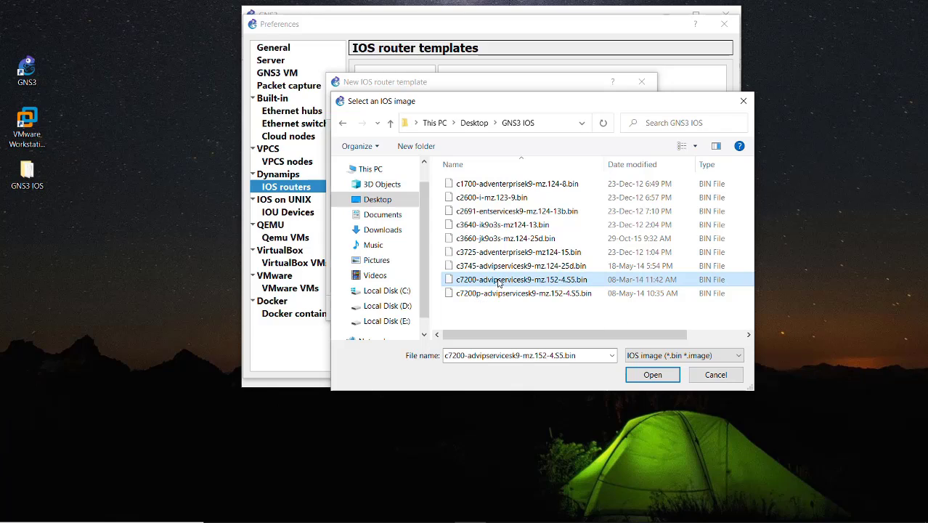
left_click(648, 376)
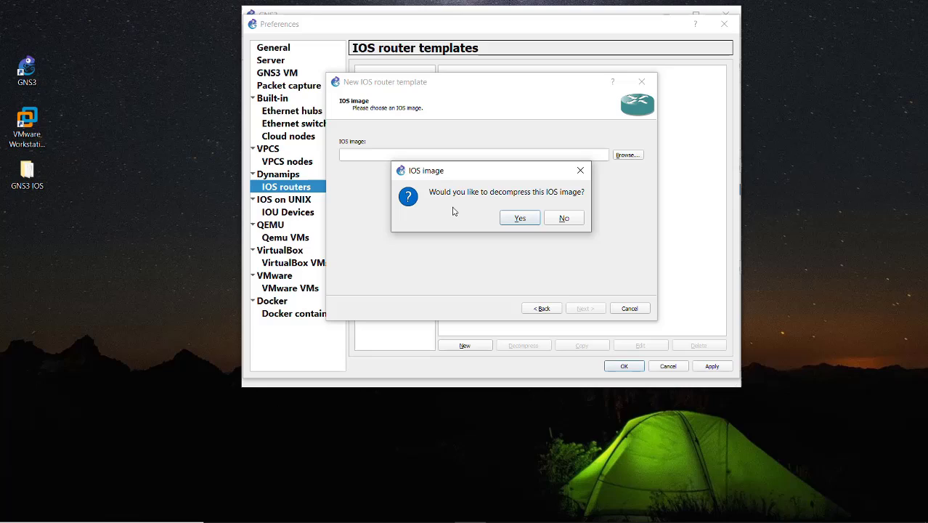
left_click(518, 218)
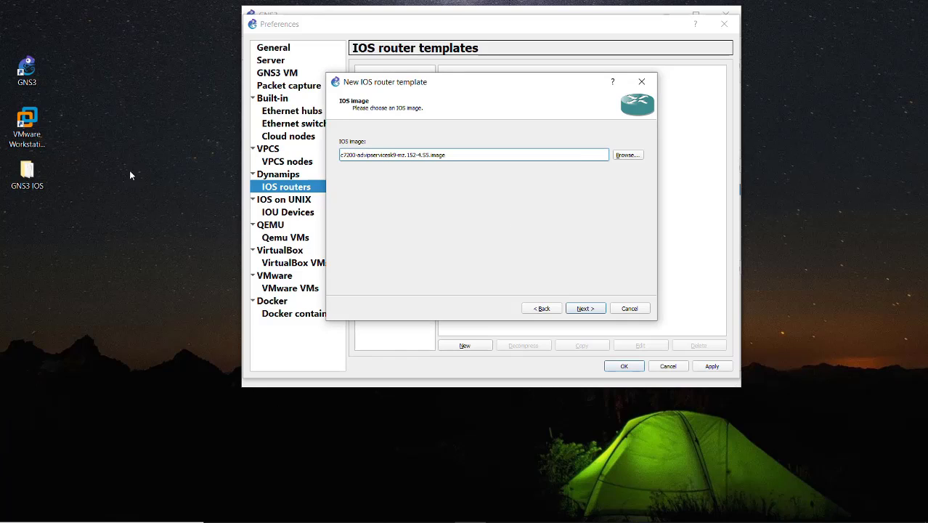
- Reopen the GNS3 IOS folder, inspect the 33.1 MB c7200 .bin, toggle hidden items, and close it
double_click(27, 172)
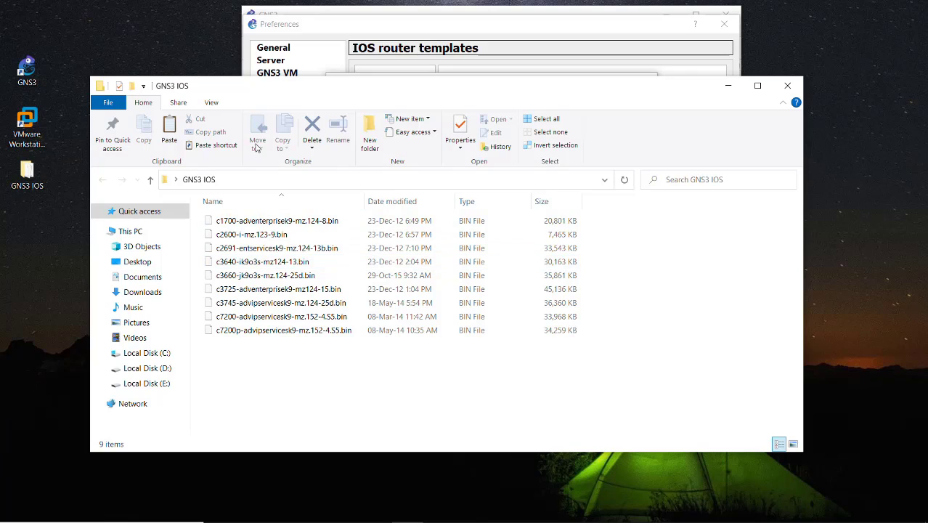
left_click(212, 103)
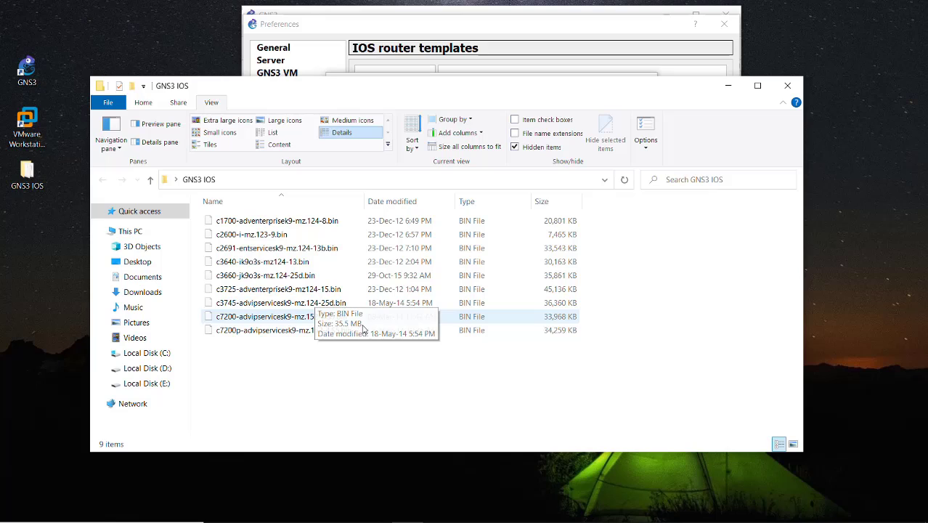
left_click(275, 320)
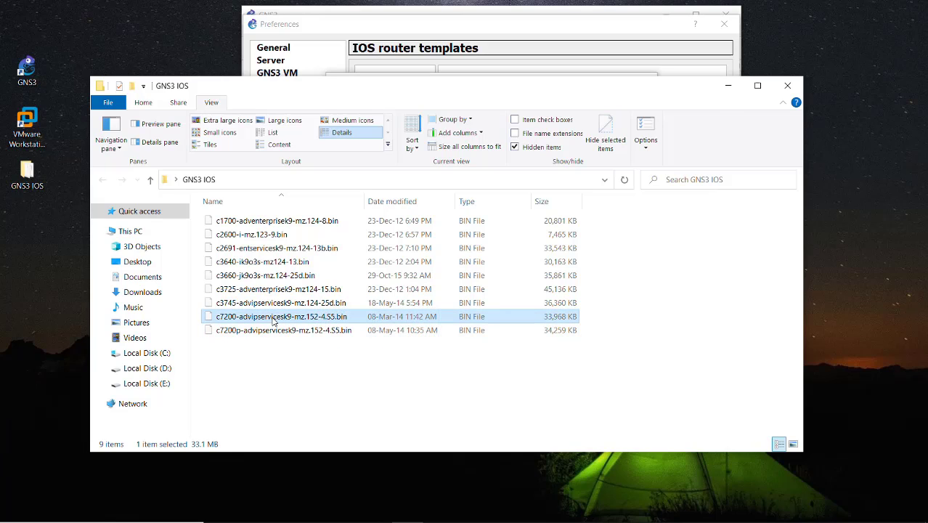
left_click(542, 147)
left_click(787, 86)
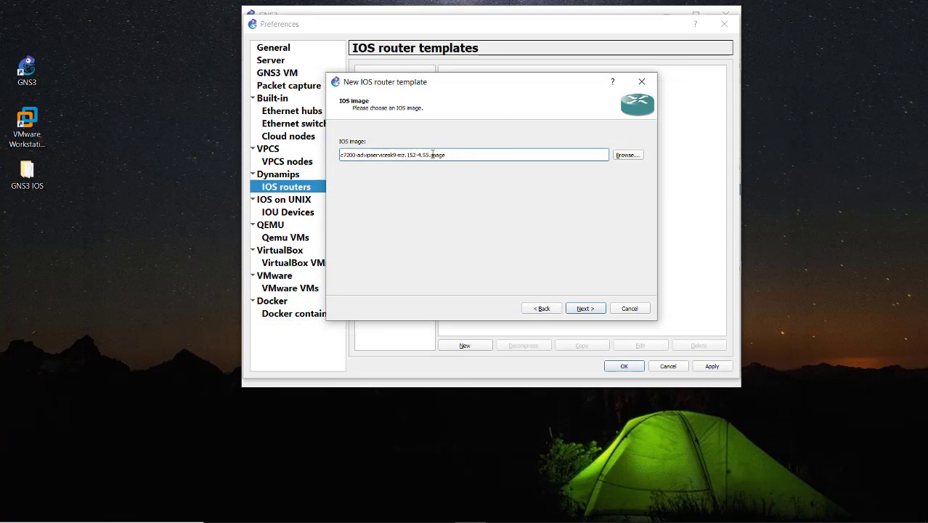
- Review the decompressed image path's extension and continue to the name and platform page
double_click(432, 155)
left_click(458, 155)
left_click(587, 308)
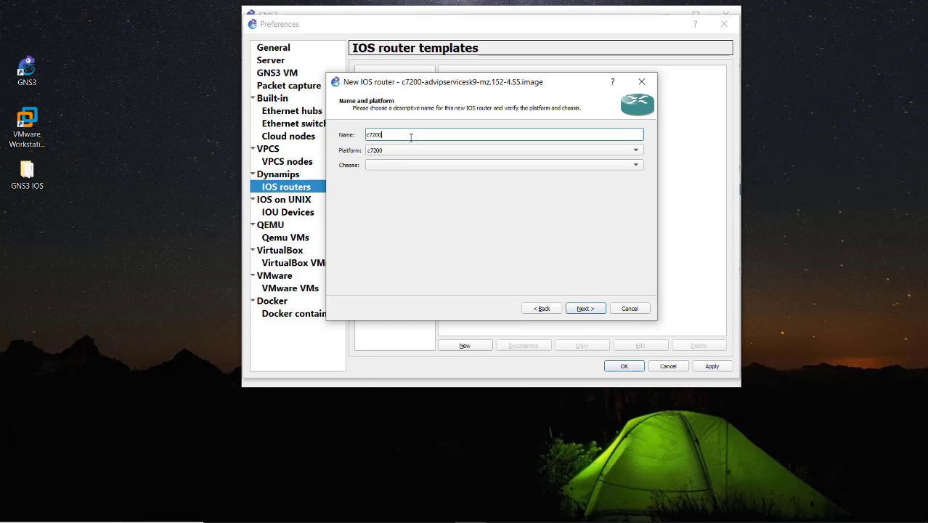
- Keep the template name c7200 on the c7200 platform and continue to memory settings
left_click_drag(410, 135, 323, 134)
type("c")
key("BackSpace")
type("c7")
left_click(585, 309)
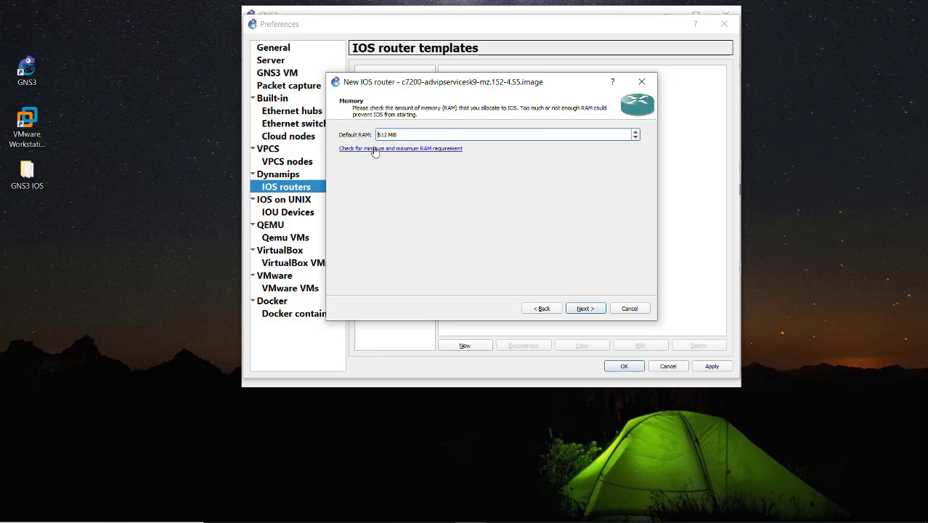
- Accept 512 MiB RAM, keep C7200-IO-FE in slot 0, leave slot 1 empty, and continue
left_click(593, 309)
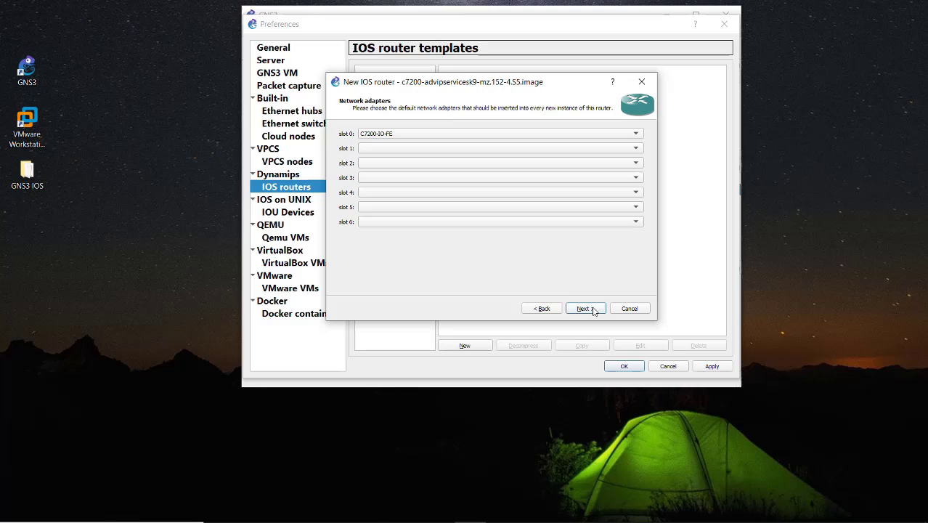
left_click(436, 133)
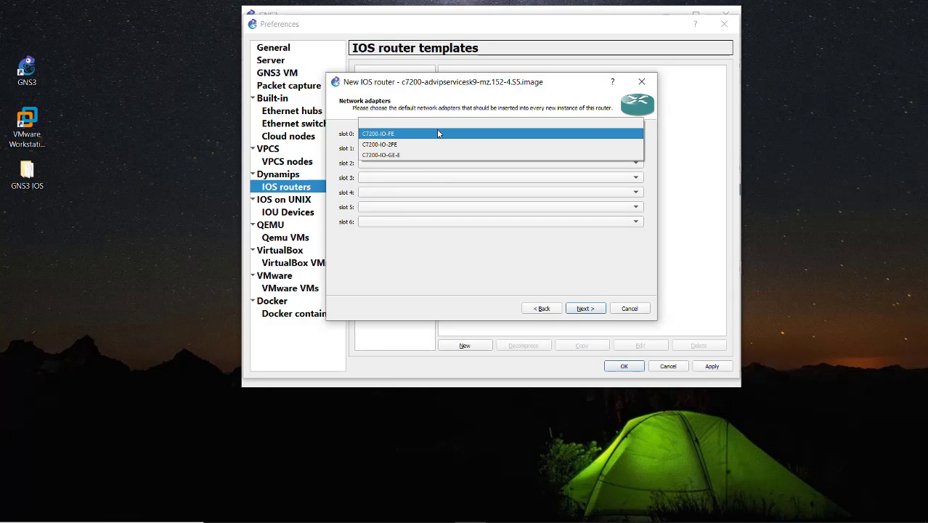
left_click(438, 133)
left_click(412, 154)
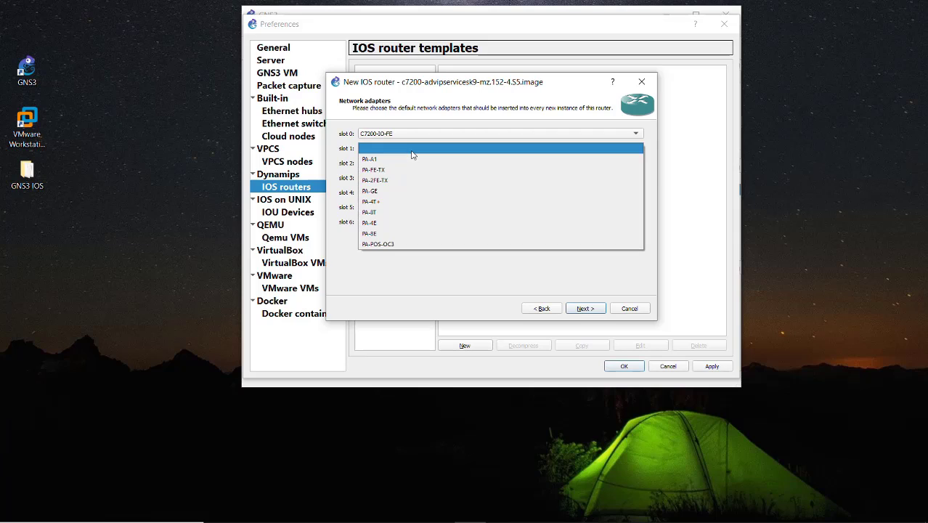
left_click(415, 285)
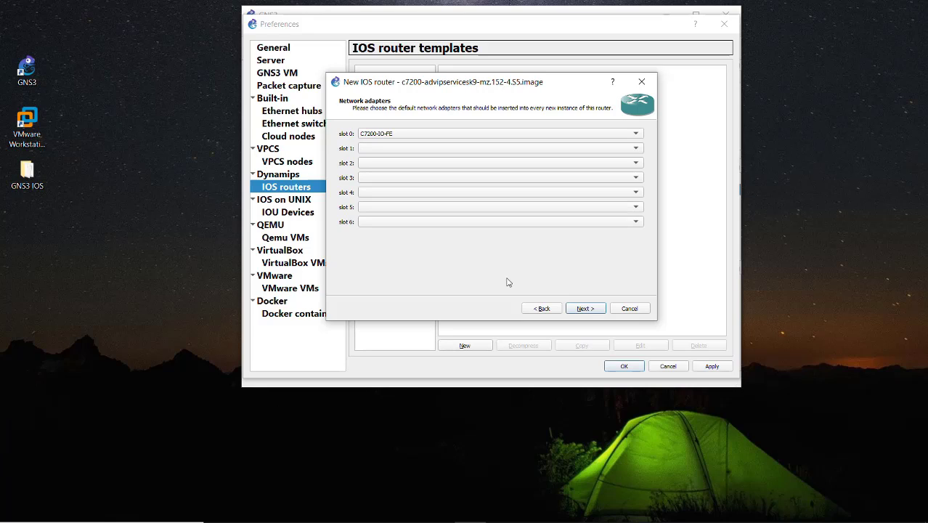
left_click(585, 309)
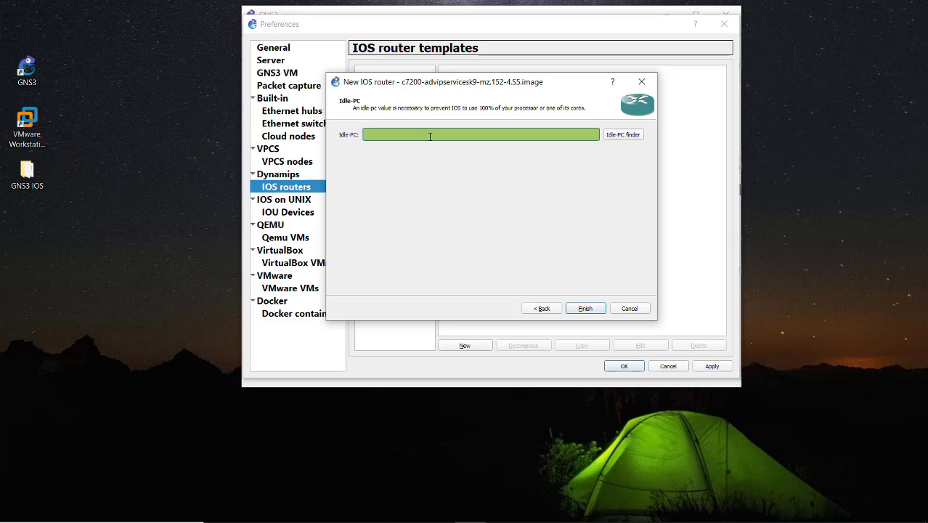
- Run the Idle-PC finder to get 0x62cc9118, accept it, and finish the c7200 template
left_click(618, 138)
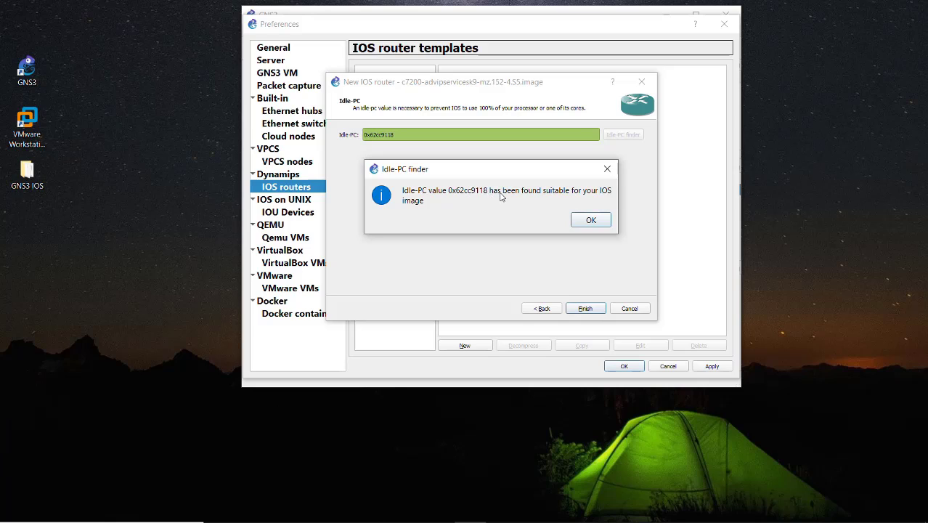
left_click(592, 221)
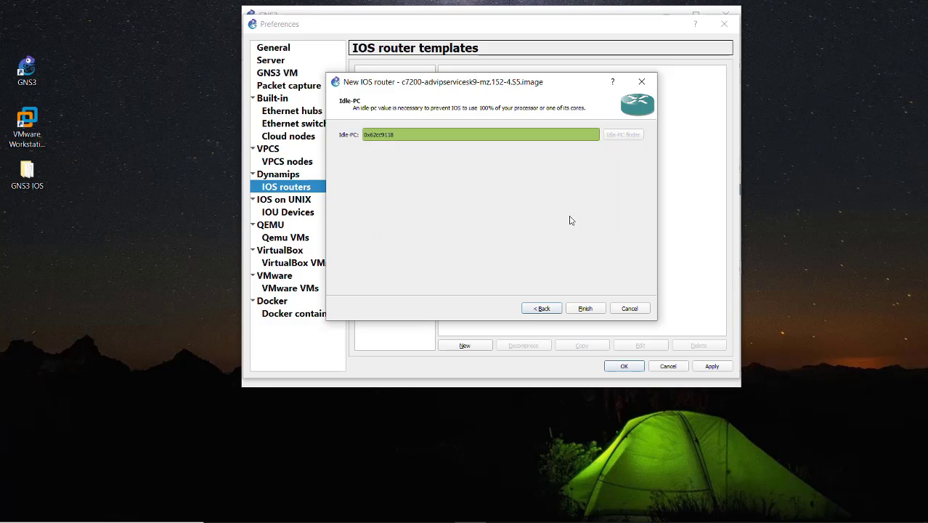
double_click(416, 136)
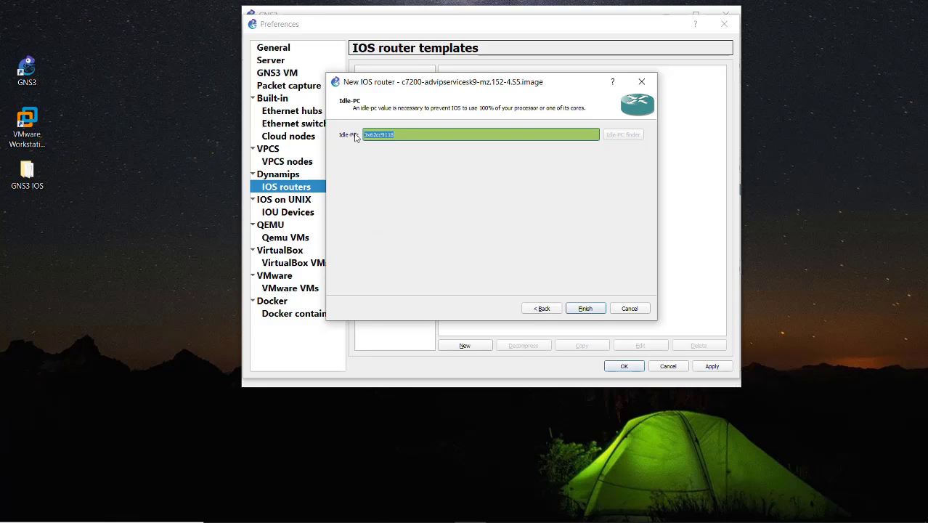
left_click(584, 309)
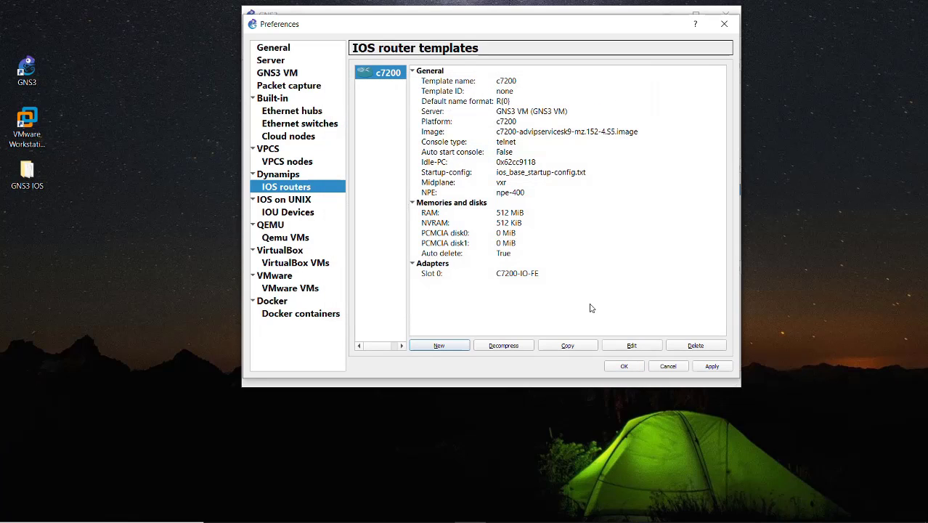
- Save the template preferences and enlarge the GNS3 window to fill the screen
left_click(715, 367)
left_click(624, 366)
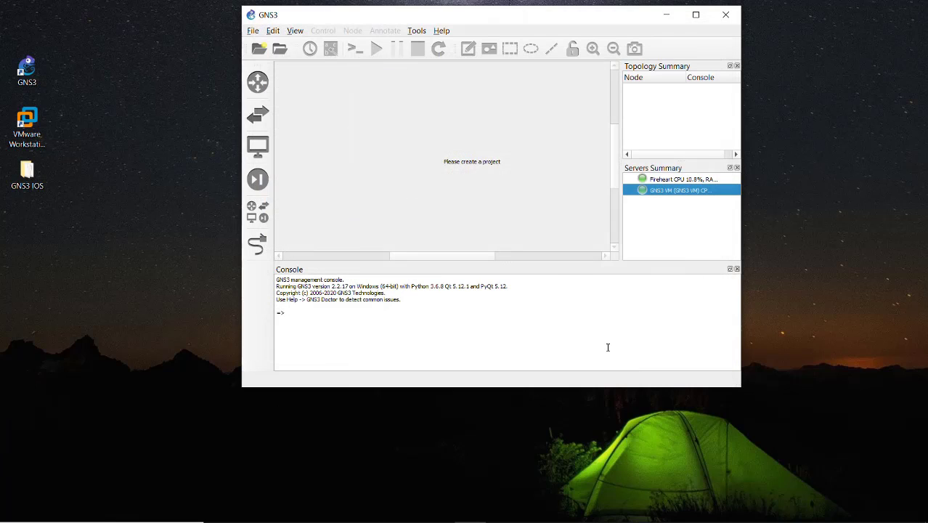
left_click_drag(236, 9, 18, 10)
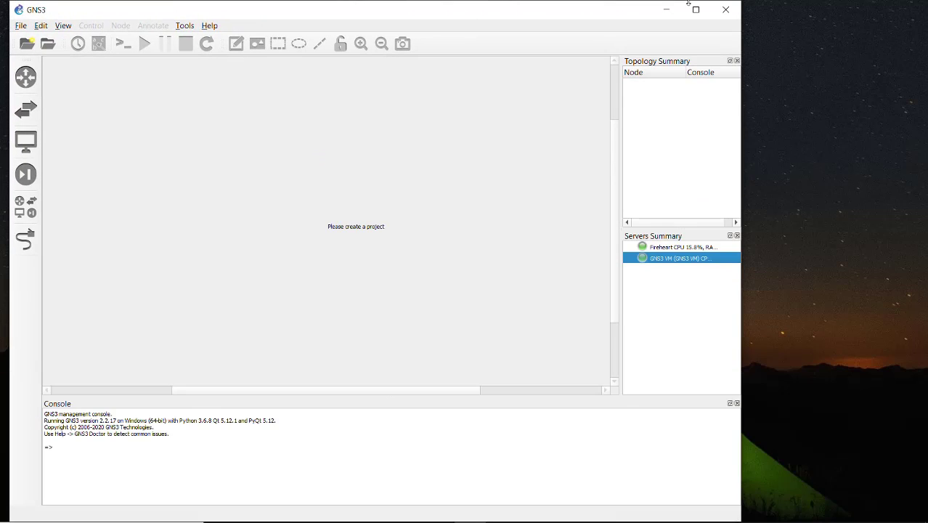
left_click_drag(740, 92, 926, 94)
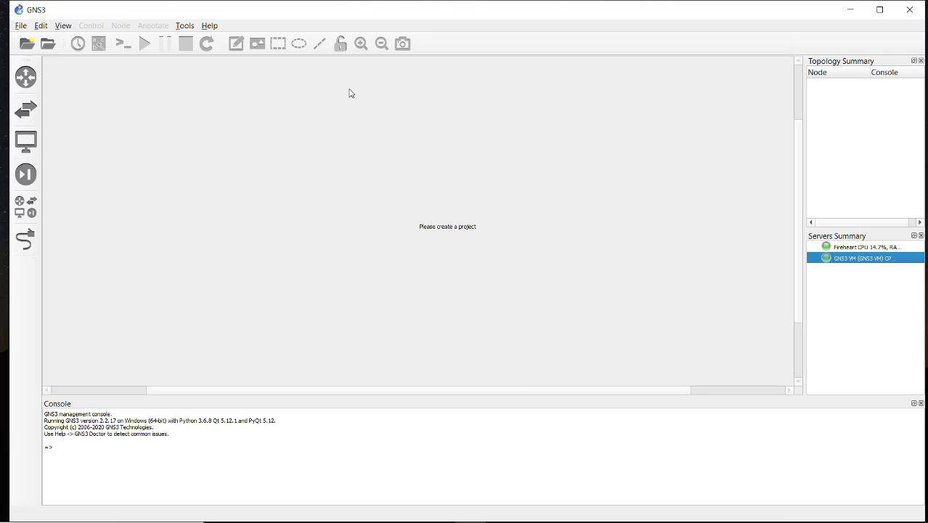
- Create a new blank project named 'Test Network'
left_click(28, 44)
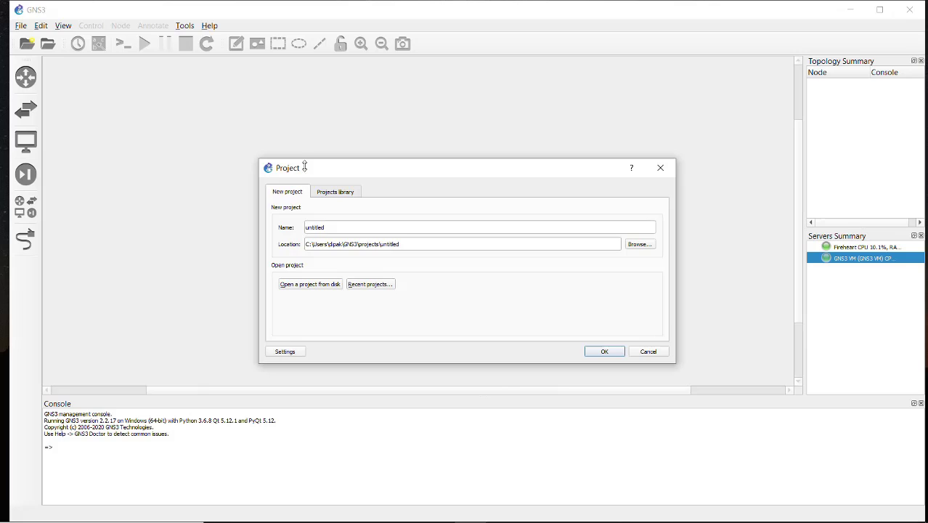
left_click(340, 228)
left_click_drag(341, 229, 263, 221)
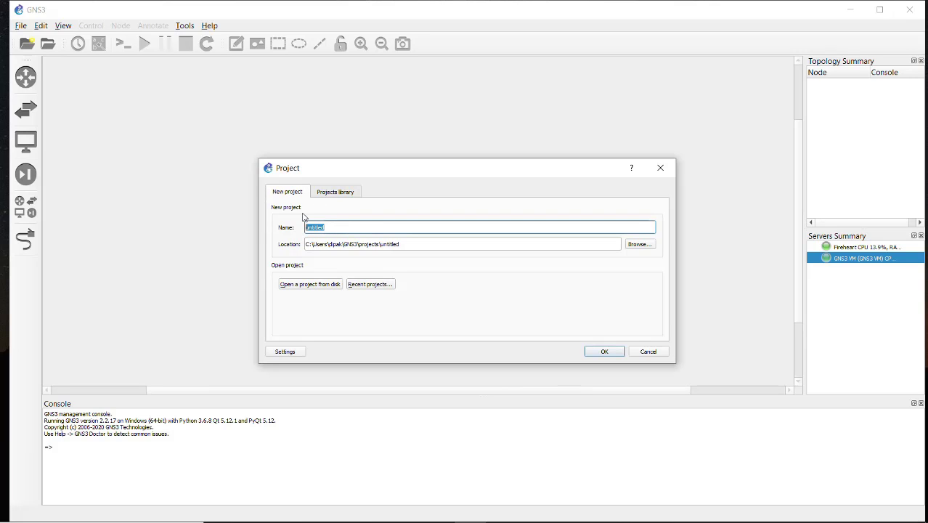
type("Test Network")
left_click(602, 353)
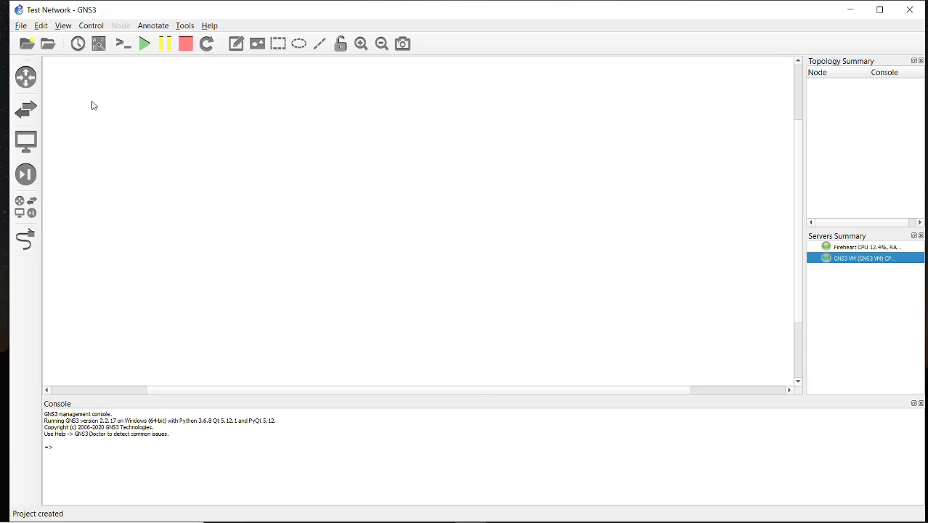
- Drag two c7200 routers onto the canvas as R1 and R2 and arrange them side by side
left_click(24, 80)
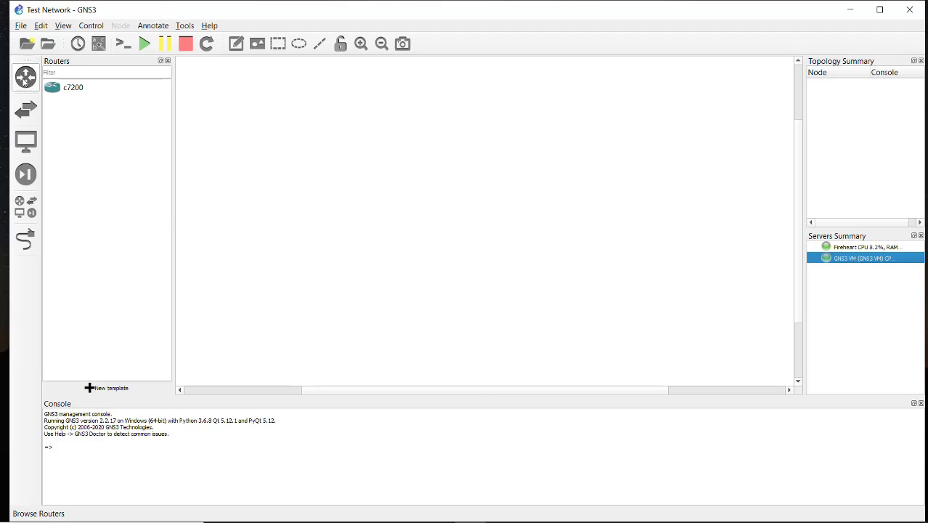
left_click(76, 94)
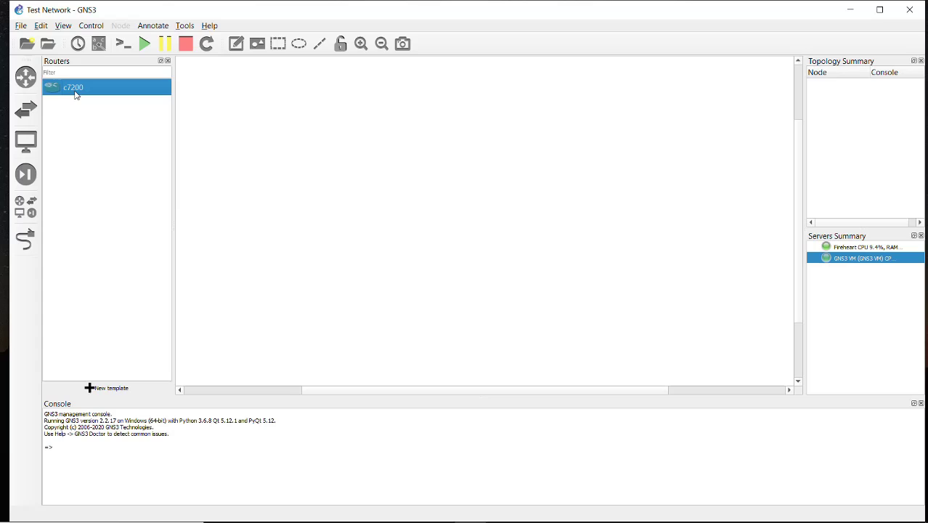
left_click_drag(76, 96, 304, 118)
left_click_drag(102, 95, 488, 129)
left_click_drag(326, 131, 294, 127)
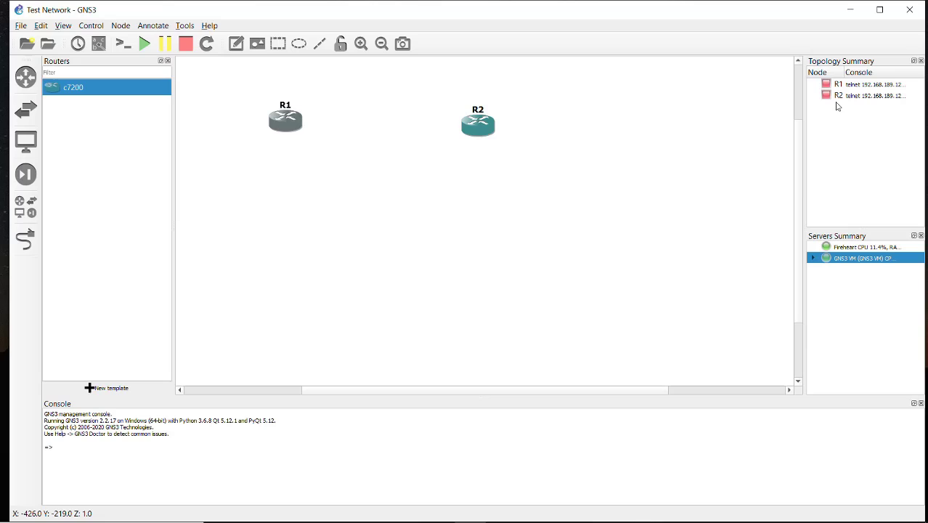
left_click_drag(480, 126, 531, 129)
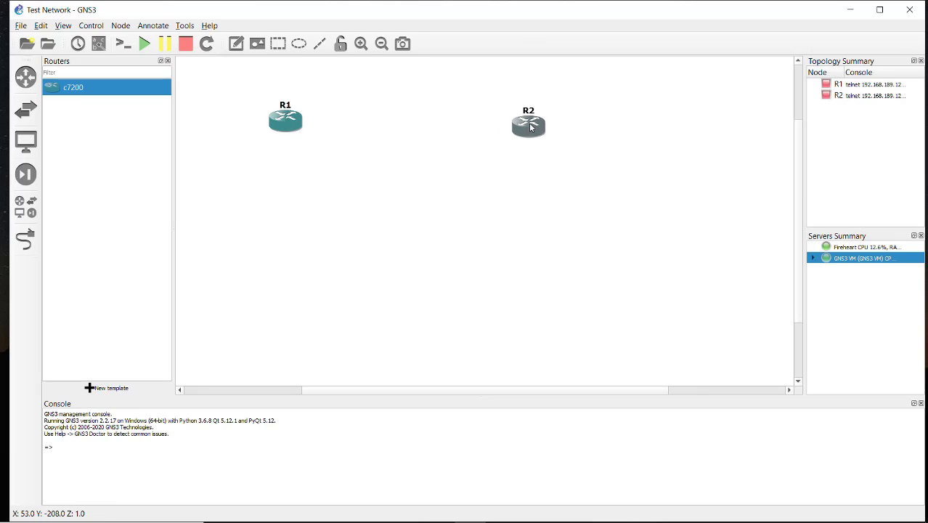
left_click(415, 156)
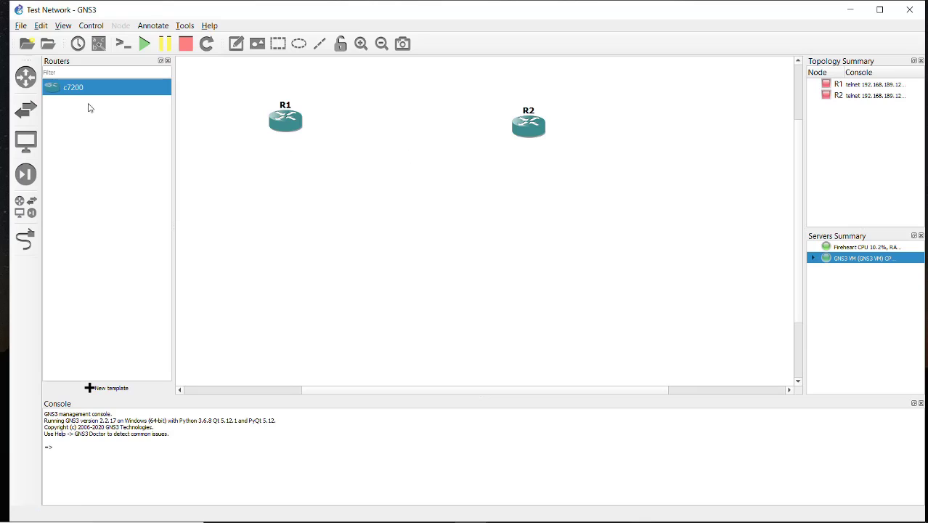
left_click(26, 78)
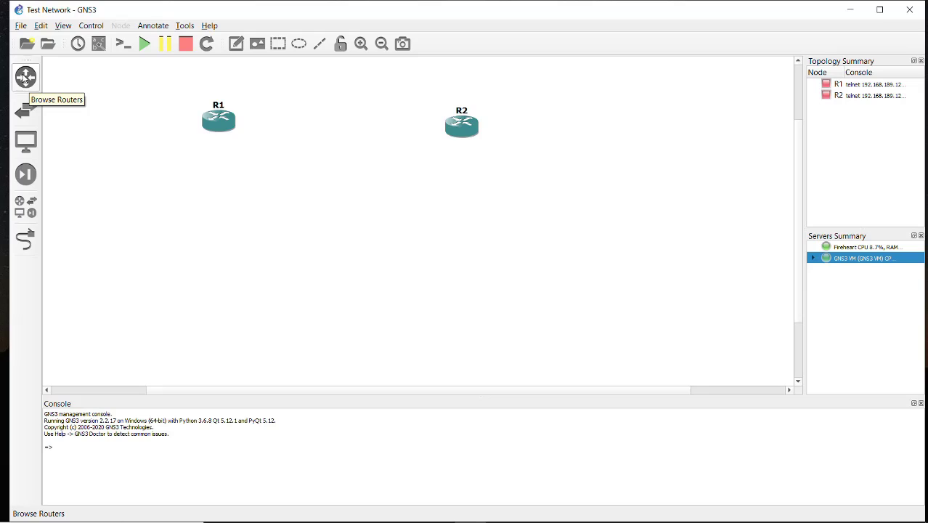
- Under Preferences > Dynamips > IOS routers, start a new template on the GNS3 VM and reach the image page
left_click(41, 27)
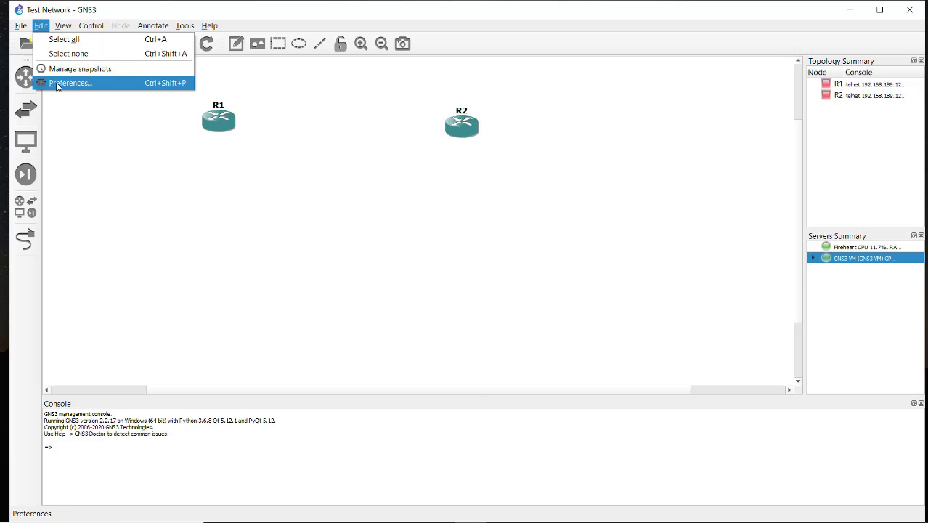
left_click(121, 83)
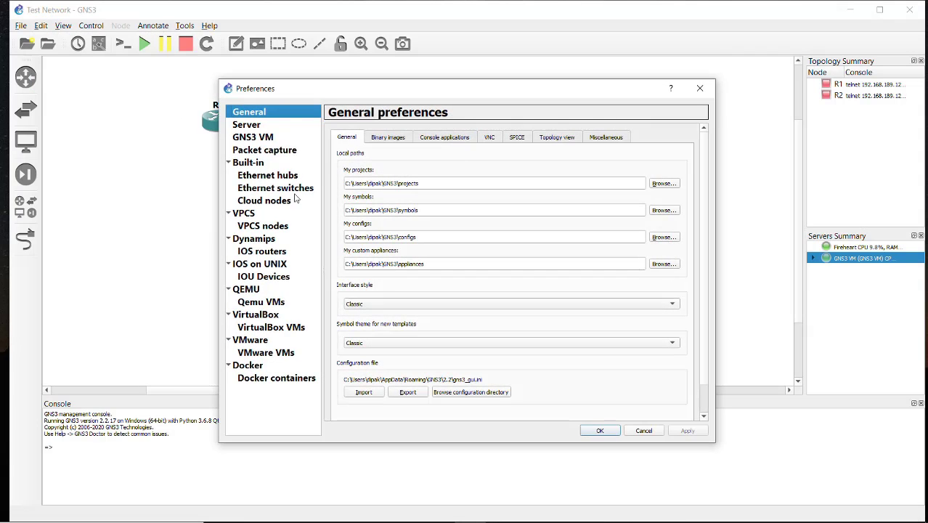
left_click(258, 253)
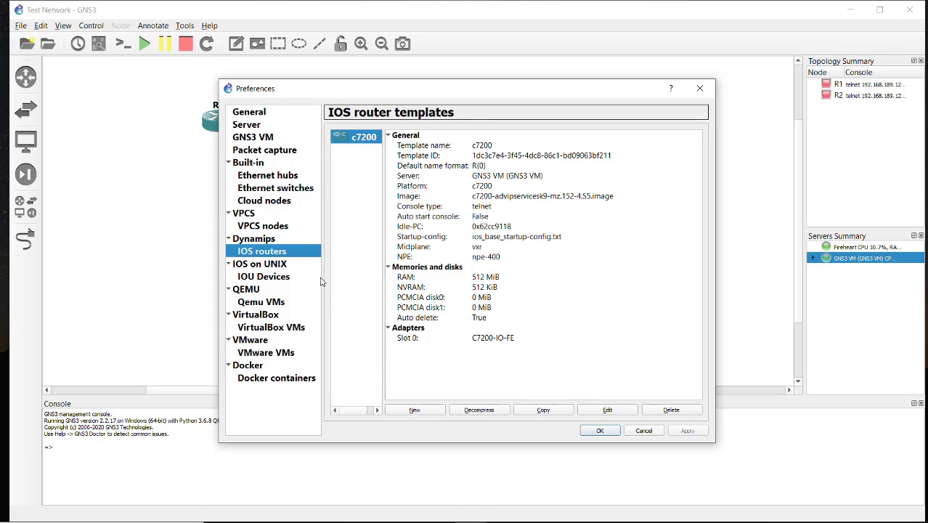
left_click(414, 410)
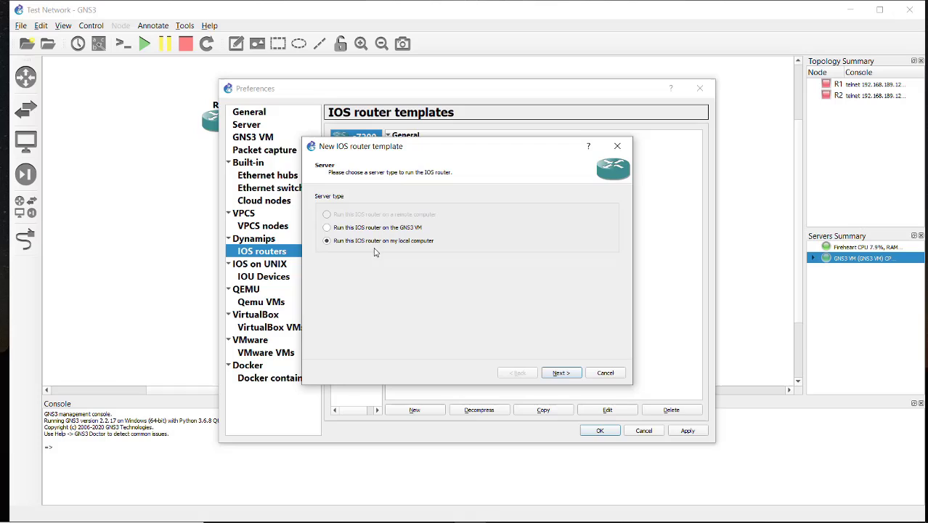
left_click(341, 228)
left_click(560, 373)
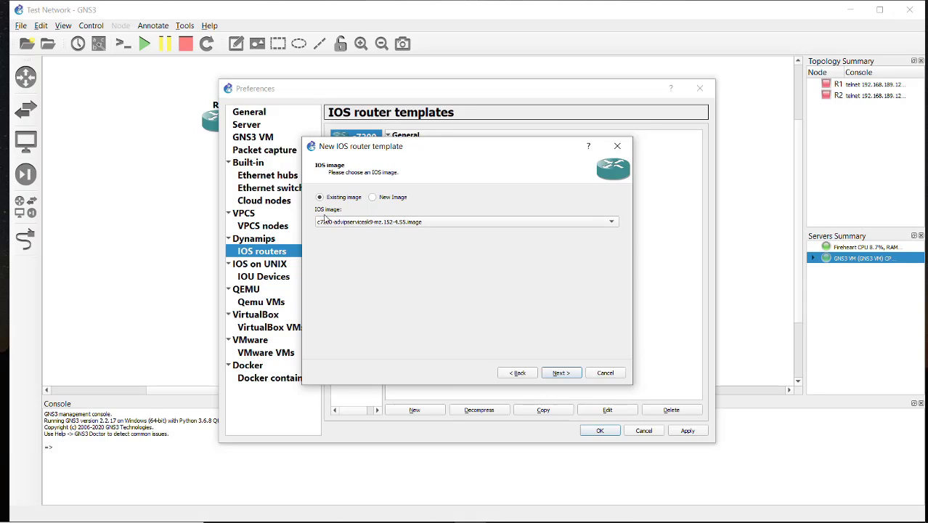
left_click(354, 225)
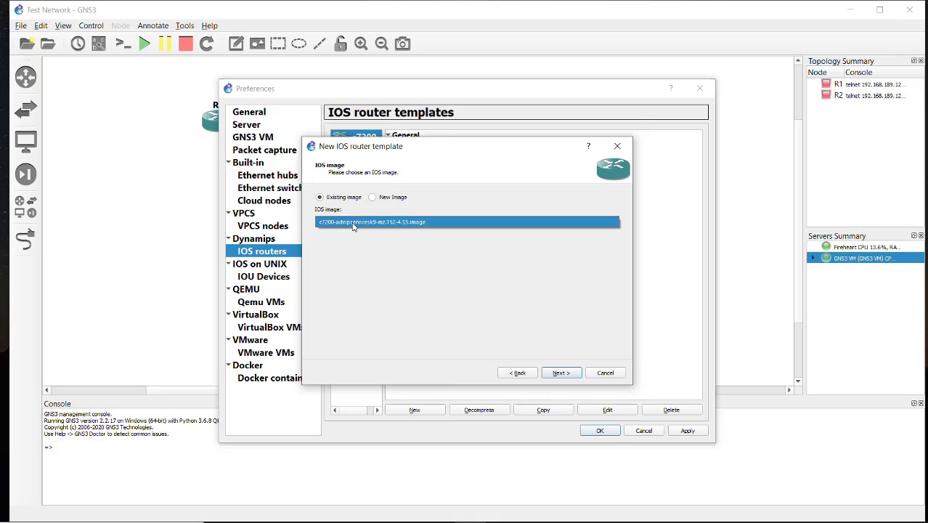
left_click(353, 225)
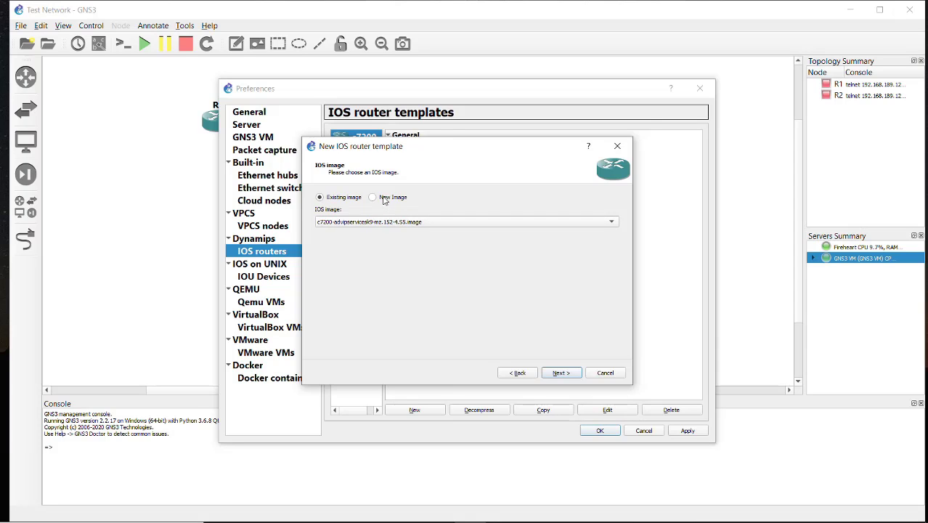
left_click_drag(371, 151, 457, 177)
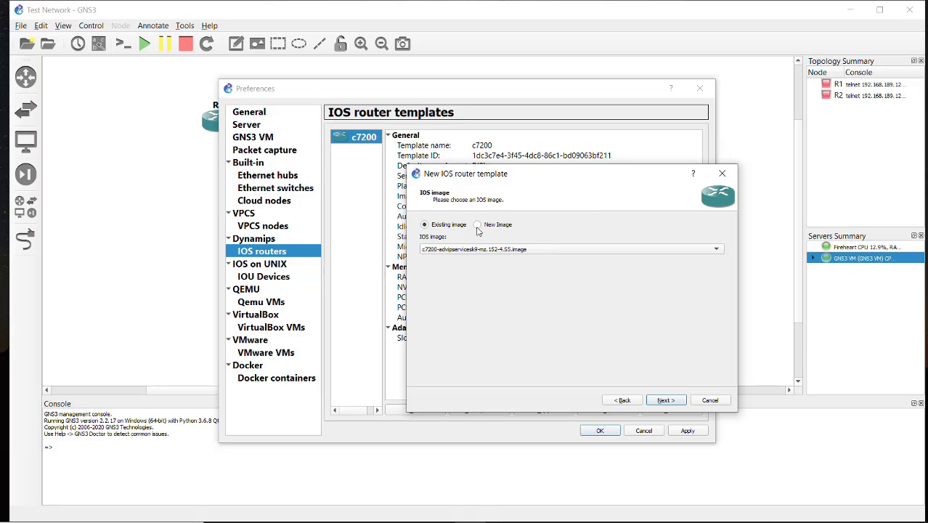
- Browse to the c3745 .bin image, decompress it and upload it into the new template
left_click(495, 227)
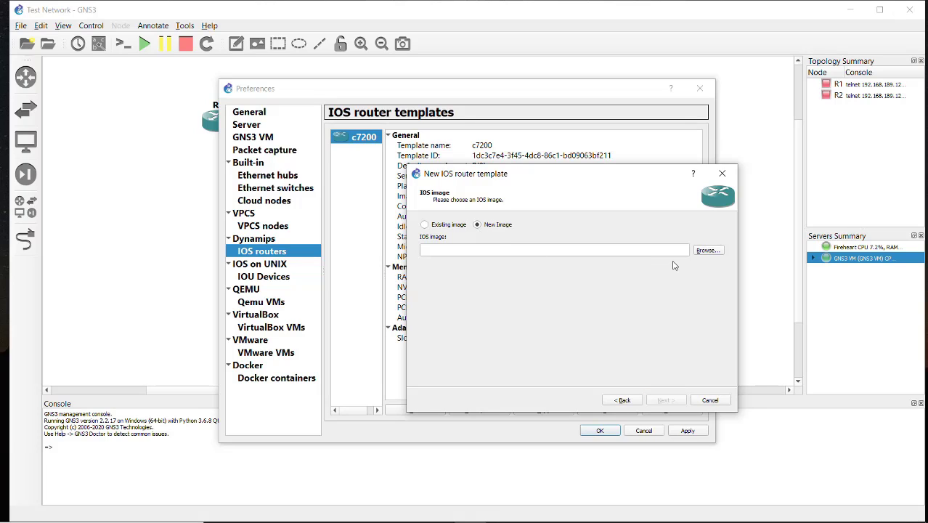
left_click(707, 250)
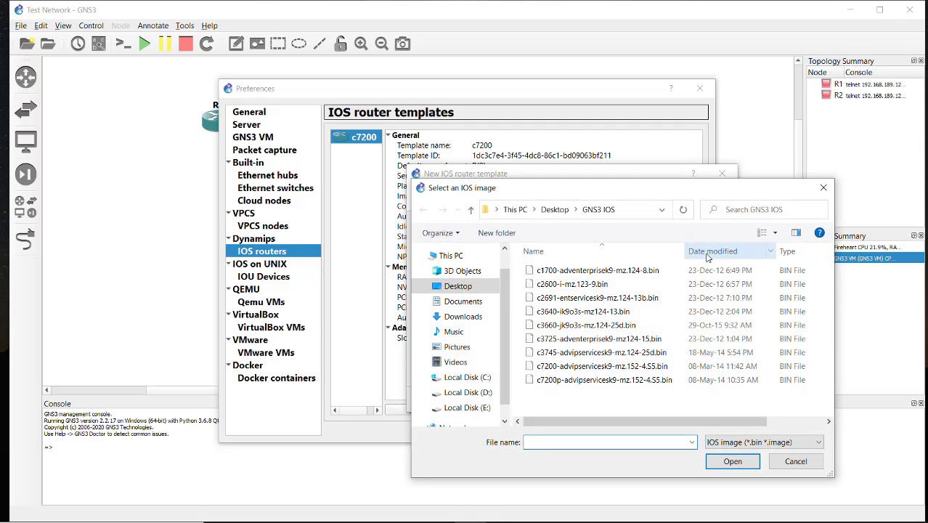
left_click(565, 353)
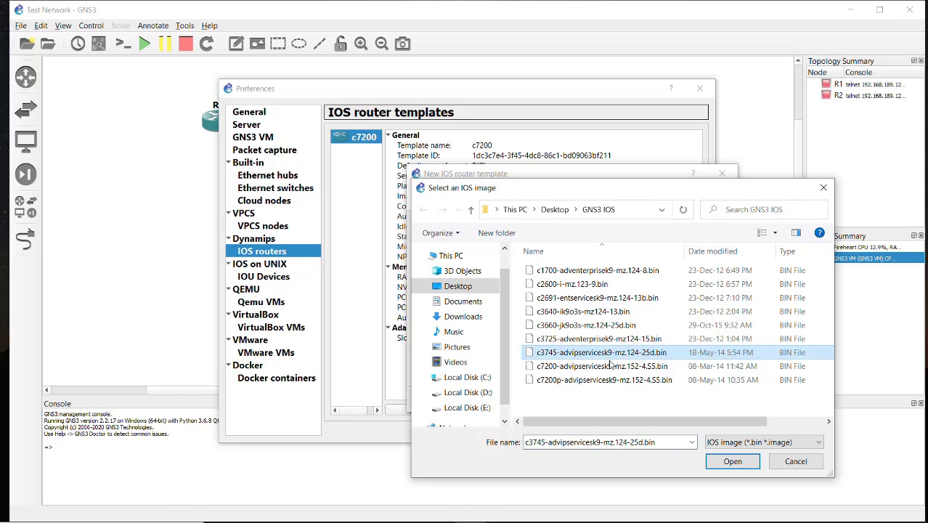
left_click(727, 463)
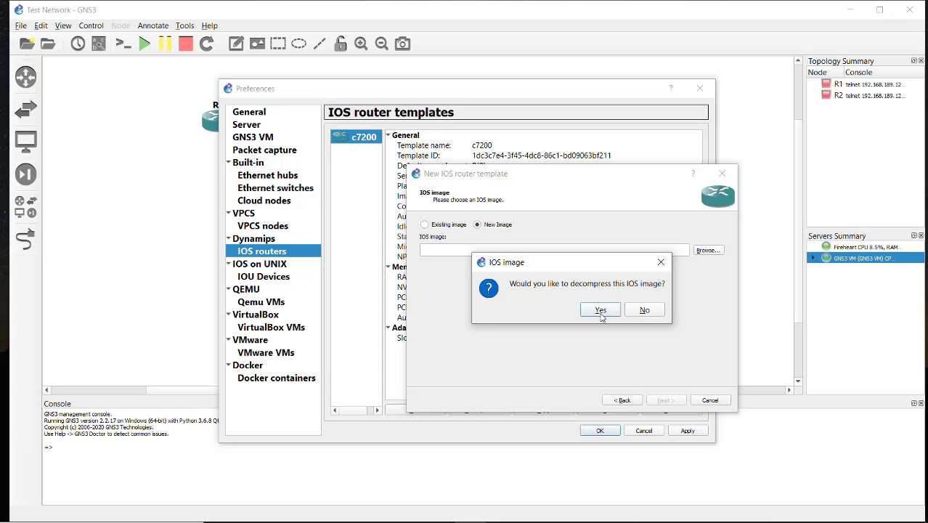
left_click(600, 311)
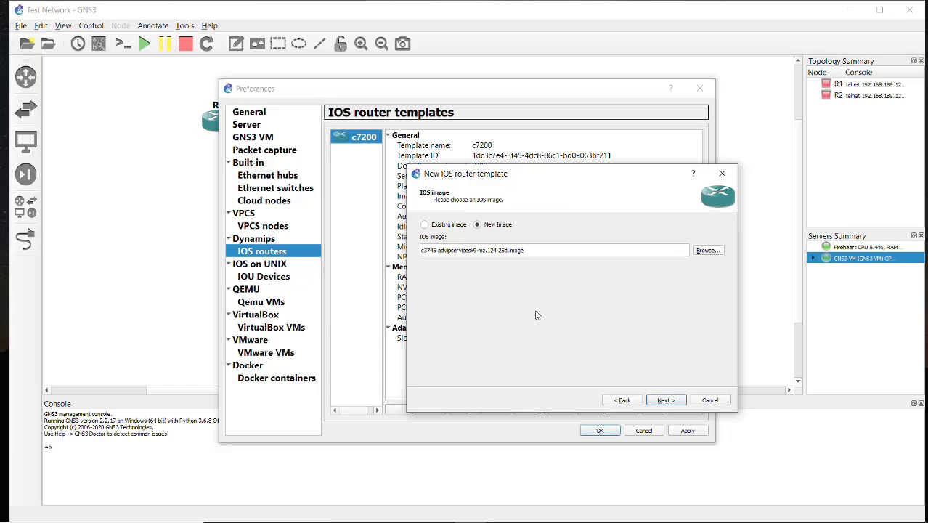
left_click(665, 402)
left_click(664, 400)
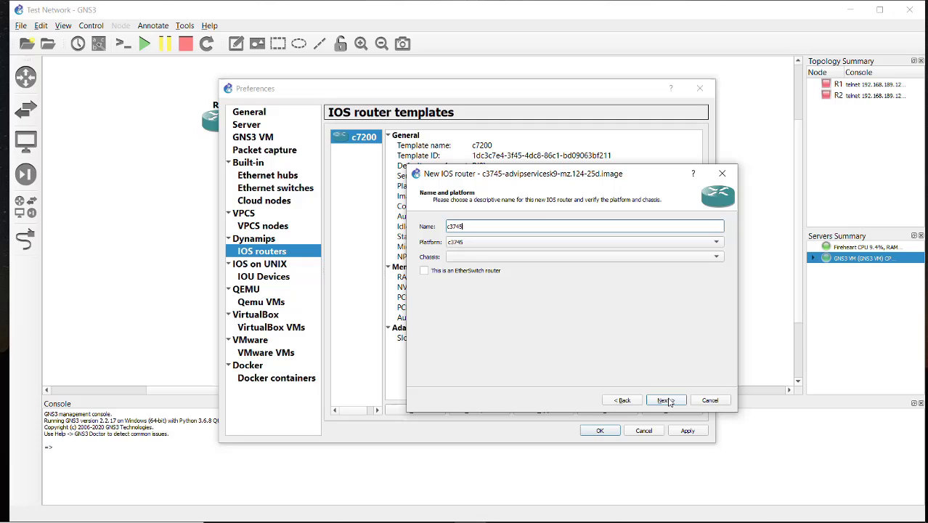
- Keep name c3745, 256 MB RAM, GT96100-FE in slot 0 and no WIC modules, advancing to Idle-PC
double_click(455, 226)
left_click(489, 226)
left_click(661, 403)
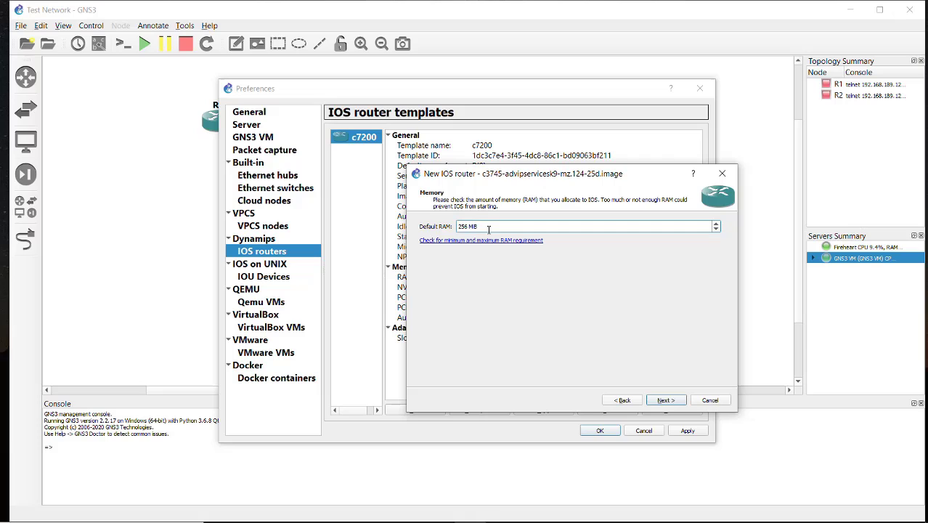
left_click(667, 401)
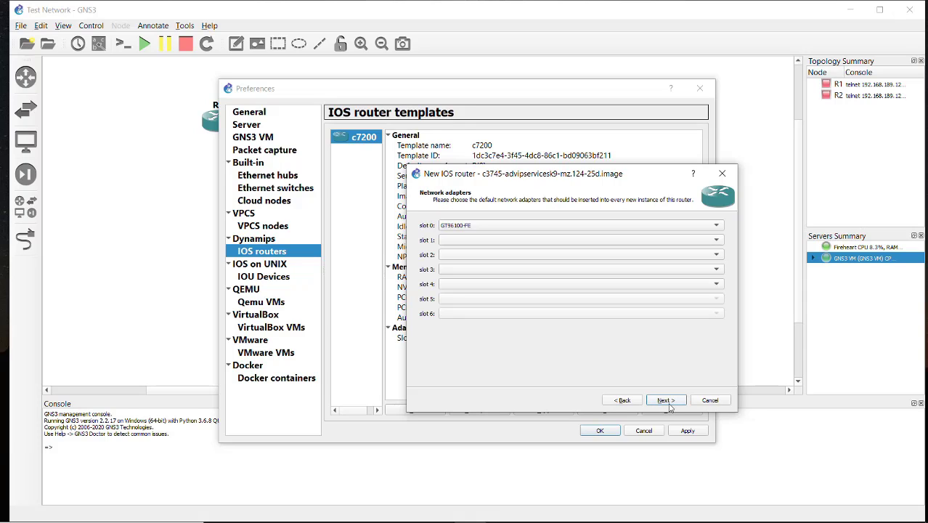
left_click(666, 401)
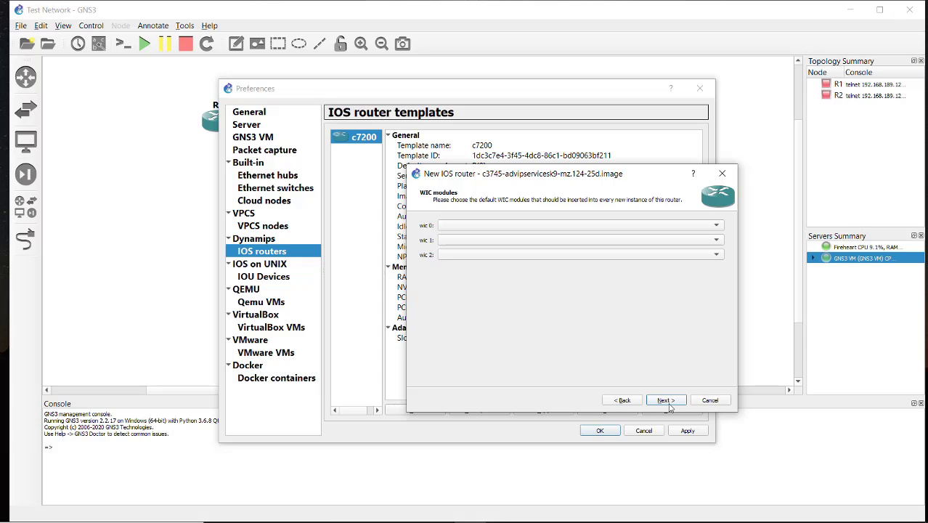
left_click(664, 403)
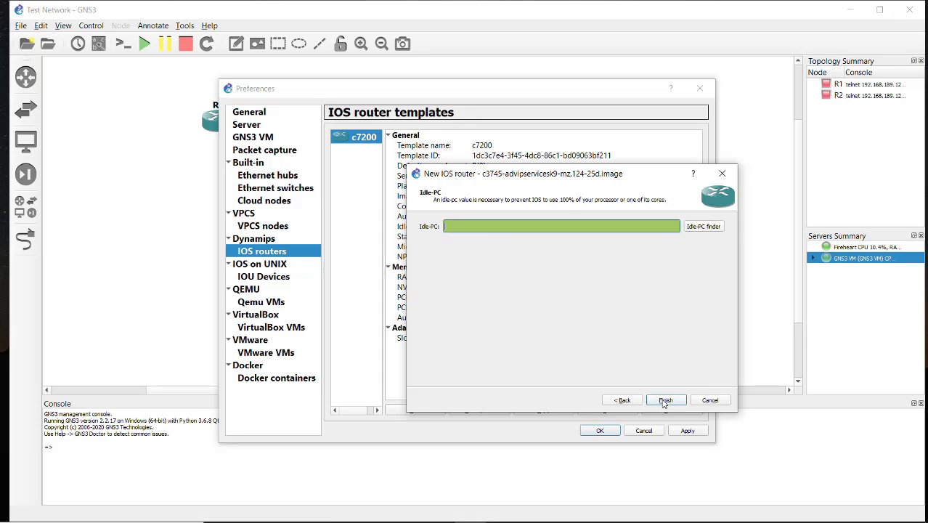
left_click(622, 401)
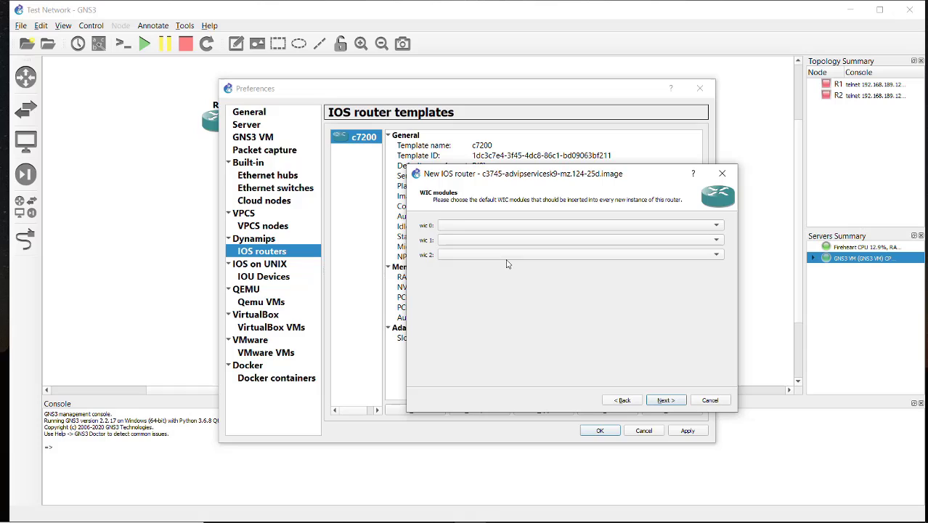
left_click(654, 401)
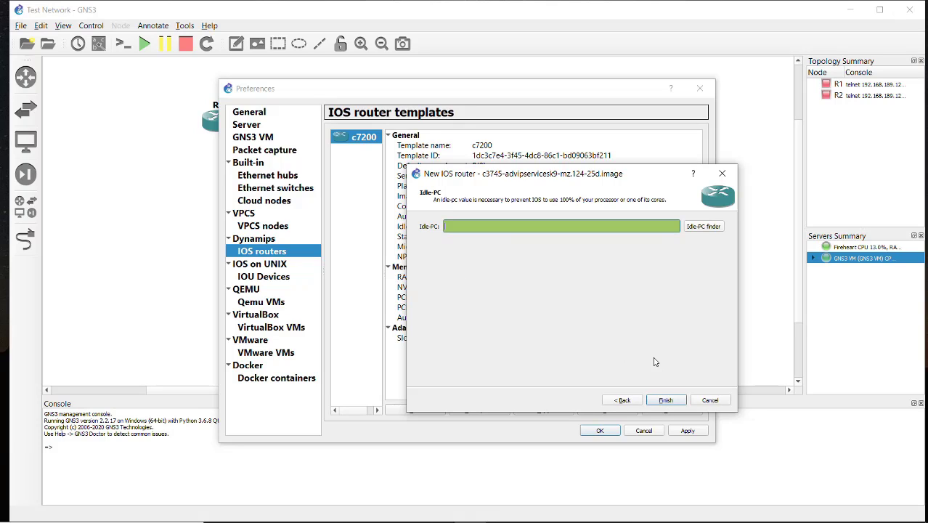
- Run the Idle-PC finder and accept the found value 0x60a80f7c
left_click(700, 230)
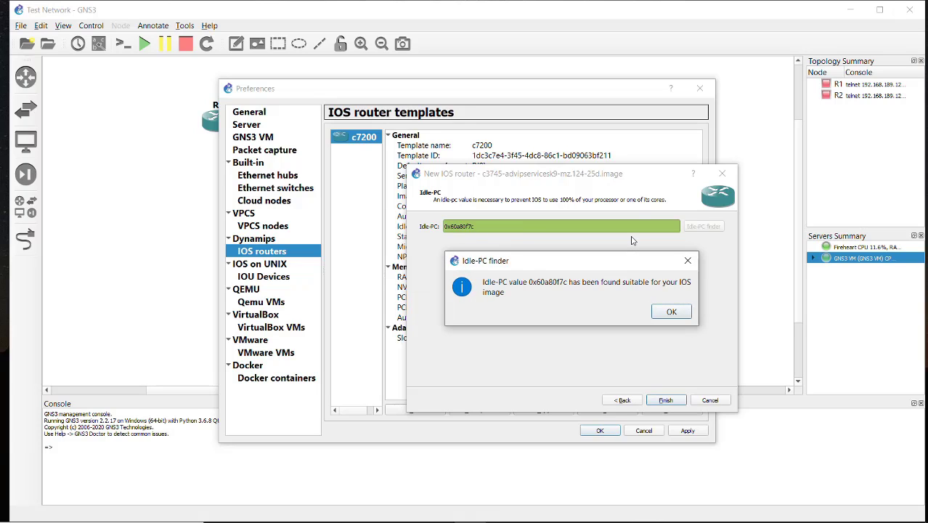
left_click(671, 315)
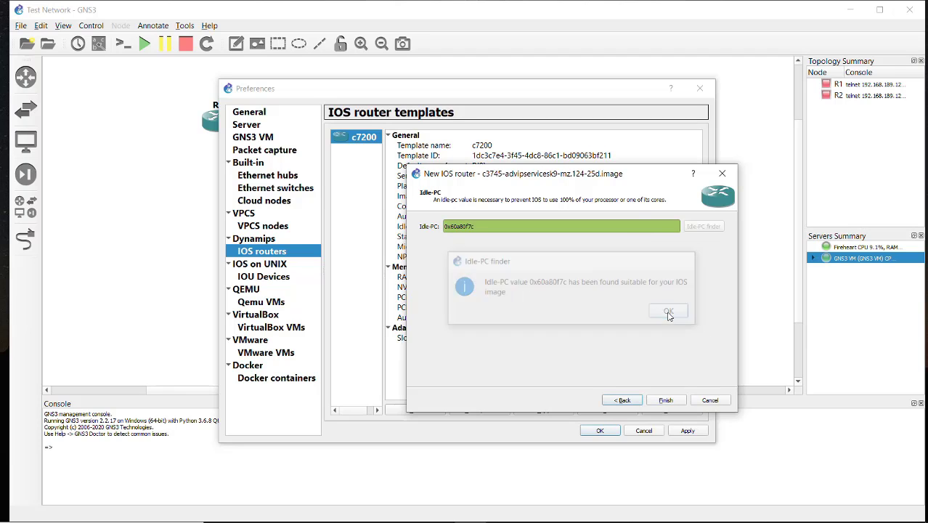
- Finish the c3745 template and apply and close the preferences
left_click(668, 402)
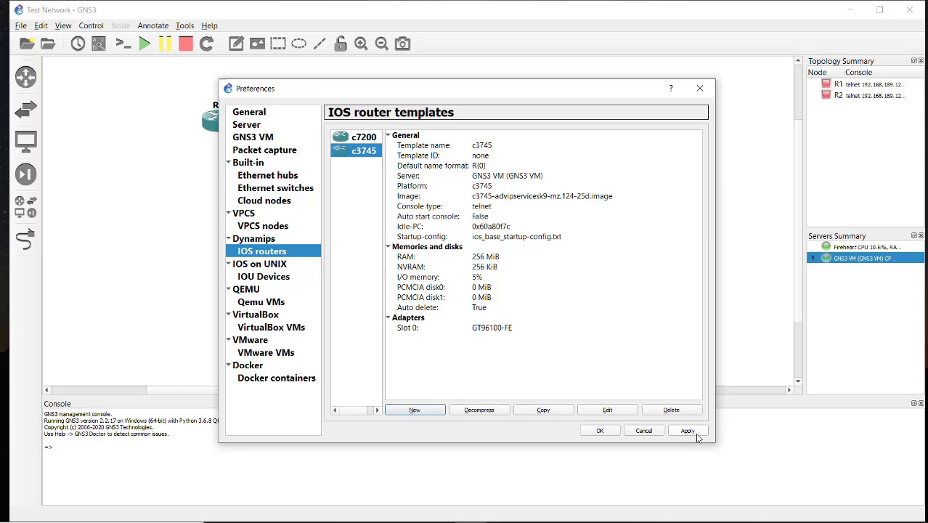
left_click(686, 430)
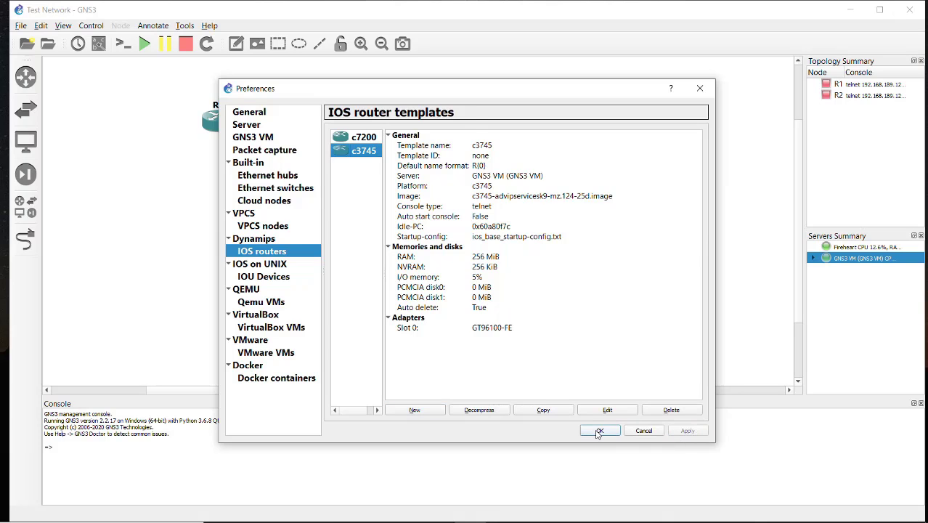
left_click(600, 431)
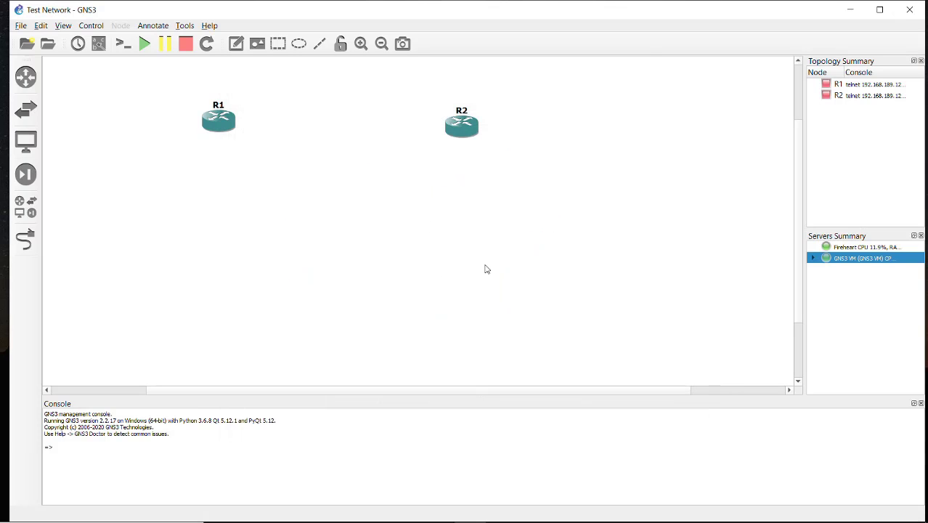
- Drag two c3745 routers onto the canvas as R3 below R1 and R4 below R2
left_click(20, 84)
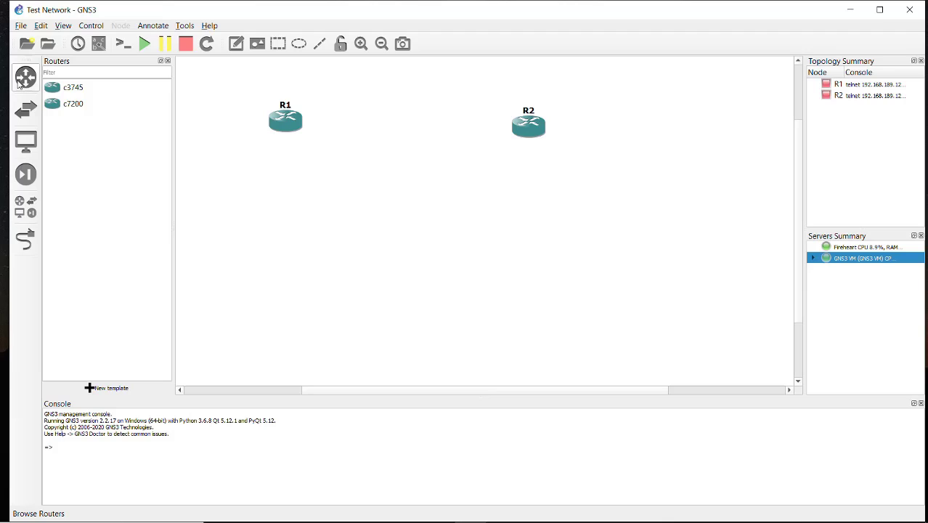
left_click_drag(52, 90, 338, 229)
left_click_drag(83, 88, 558, 252)
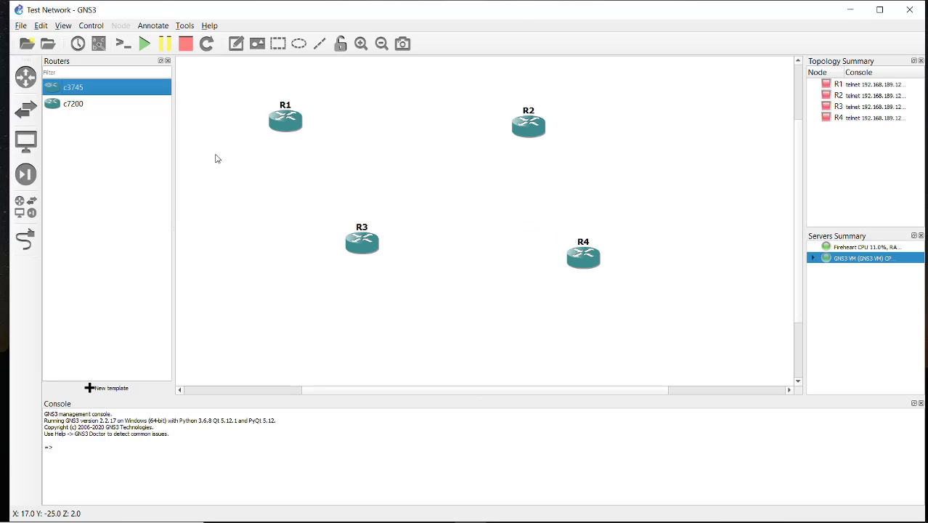